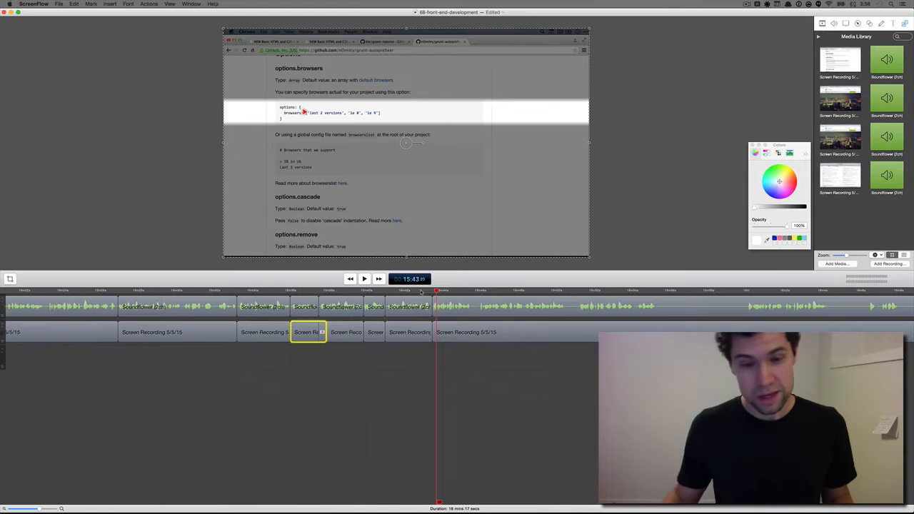
# - Ripple delete the short pause between about 15:45:14 and 15:45:27, and play across the new cut
pyautogui.click(428, 291)
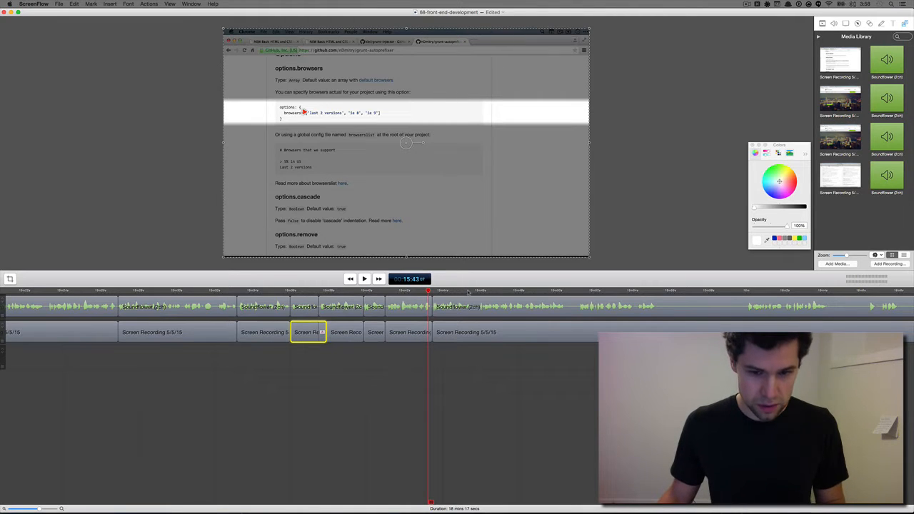
pyautogui.click(471, 291)
pyautogui.press('i')
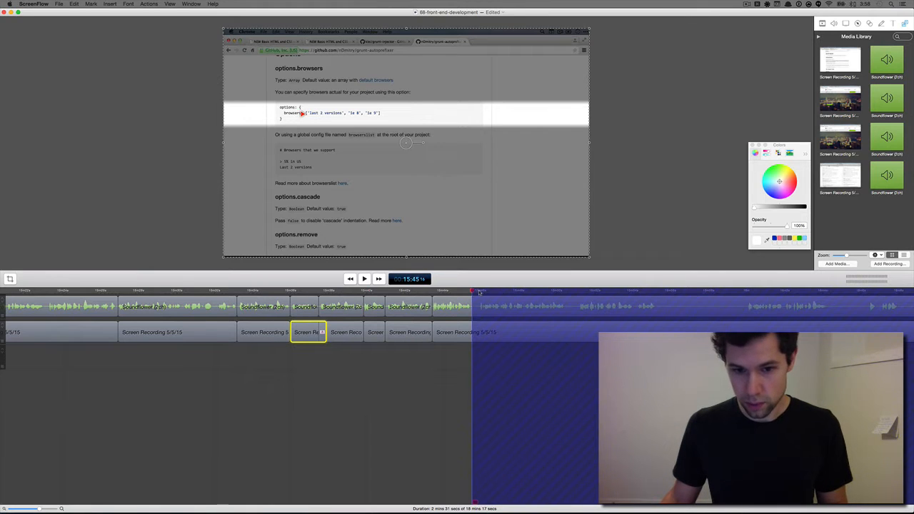
pyautogui.click(480, 292)
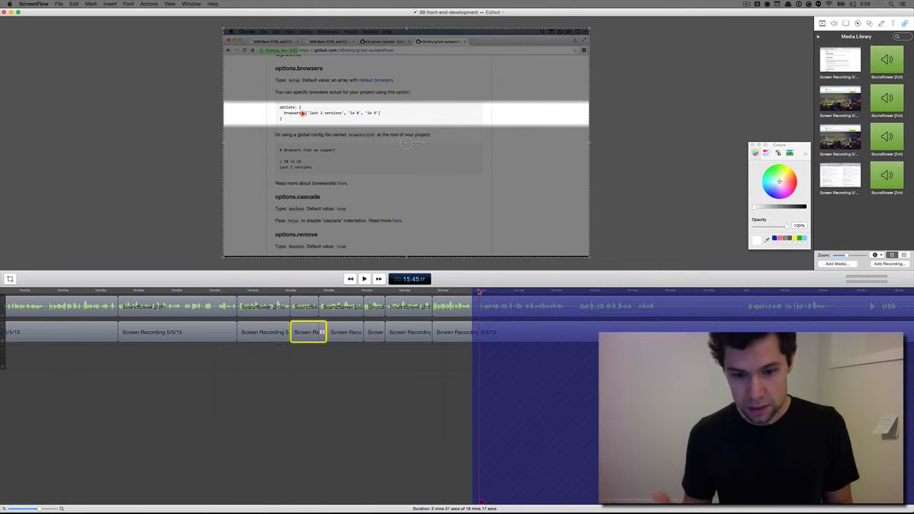
pyautogui.press('super+shift+a')
pyautogui.press('space')
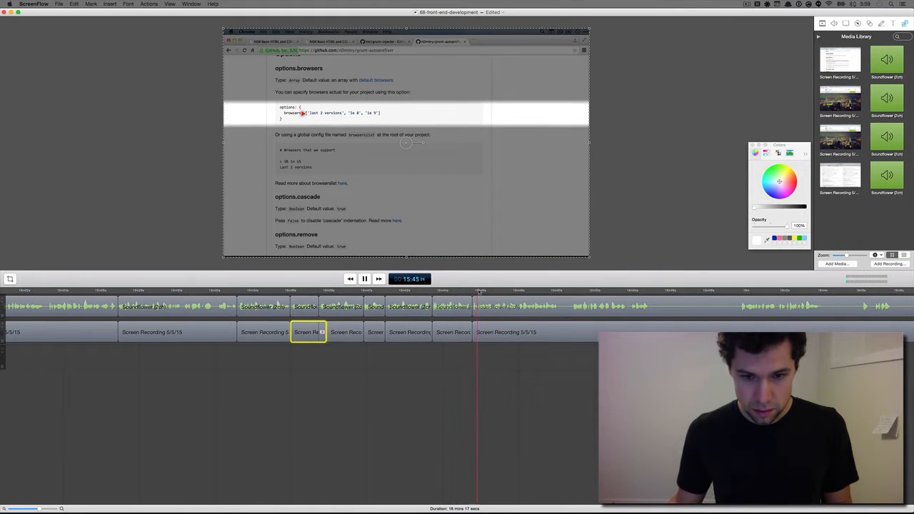
pyautogui.press('space')
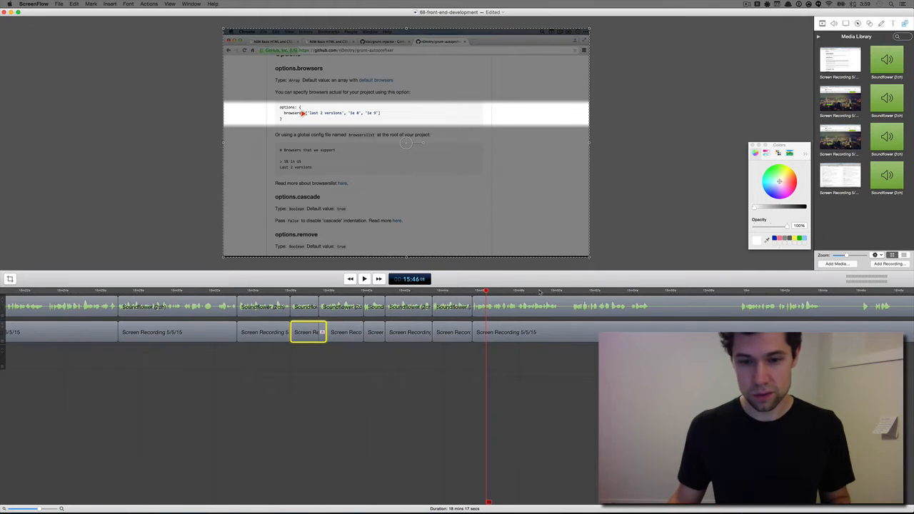
# - Try to ripple delete the short pause around 15:50 on the timeline
pyautogui.hscroll(5, 539, 291)
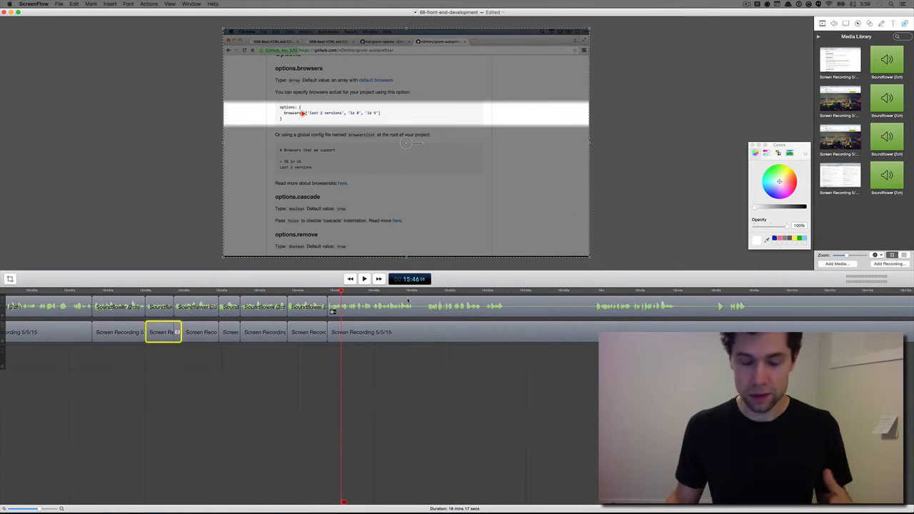
pyautogui.click(416, 292)
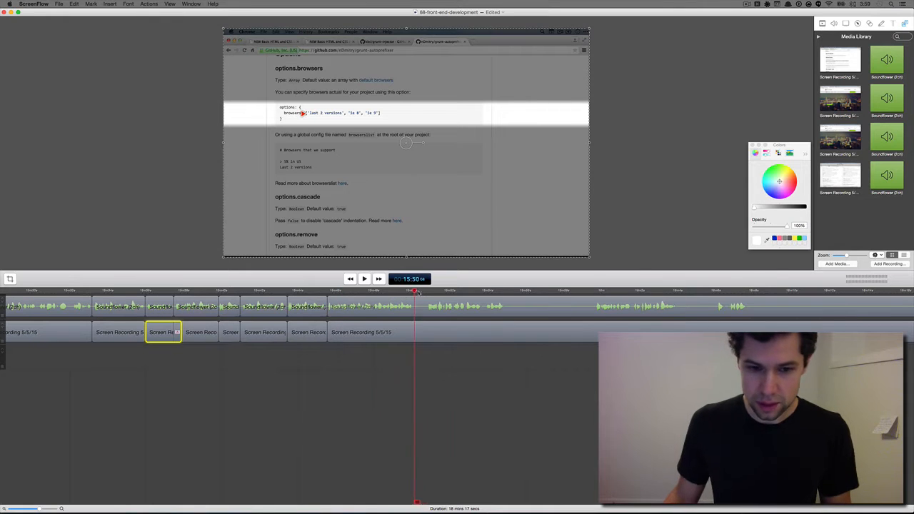
pyautogui.click(389, 292)
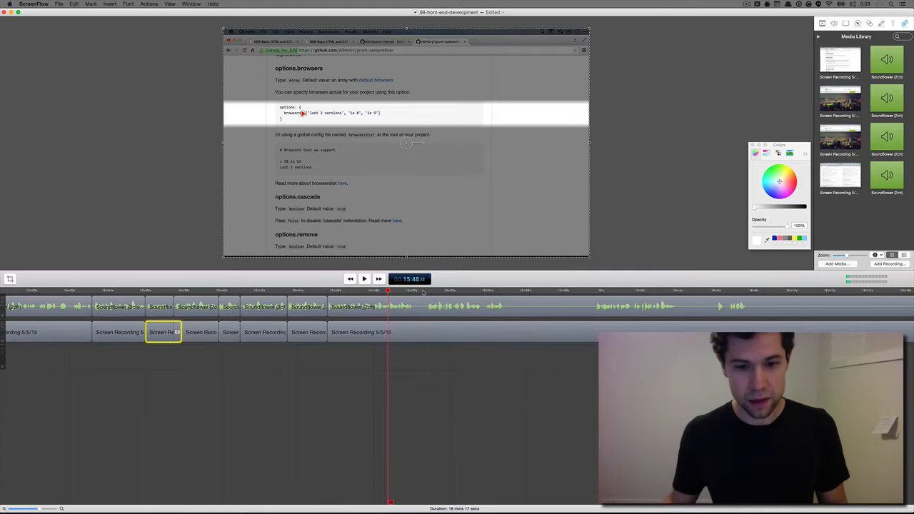
pyautogui.press('space')
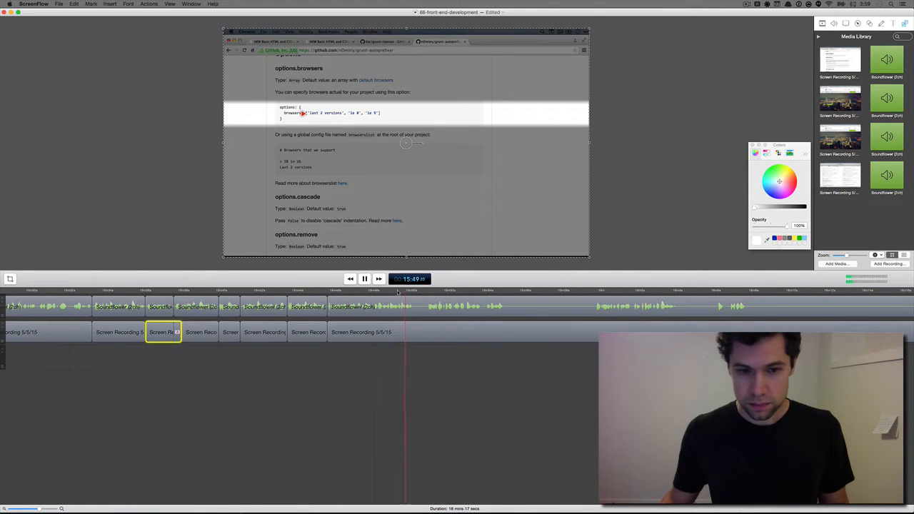
pyautogui.click(397, 291)
pyautogui.click(411, 291)
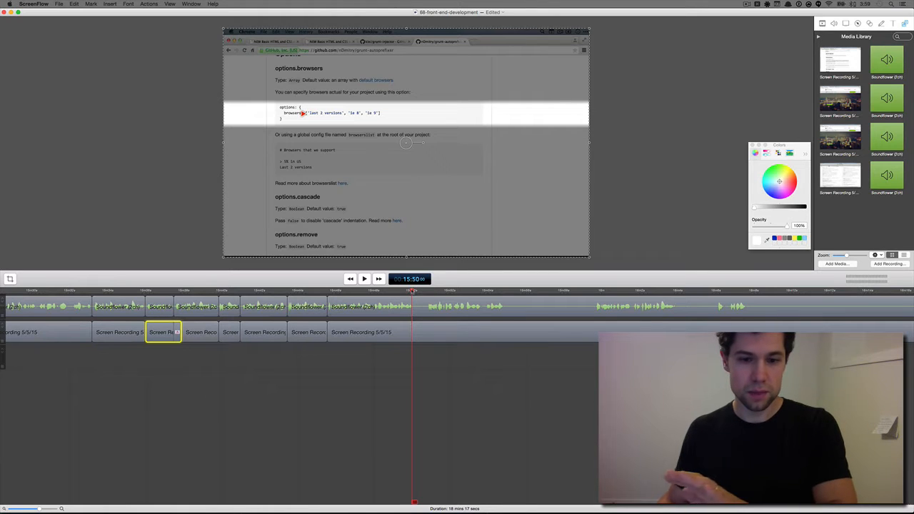
pyautogui.moveTo(412, 292)
pyautogui.mouseDown()
pyautogui.moveTo(427, 292)
pyautogui.moveTo(414, 293)
pyautogui.mouseUp()
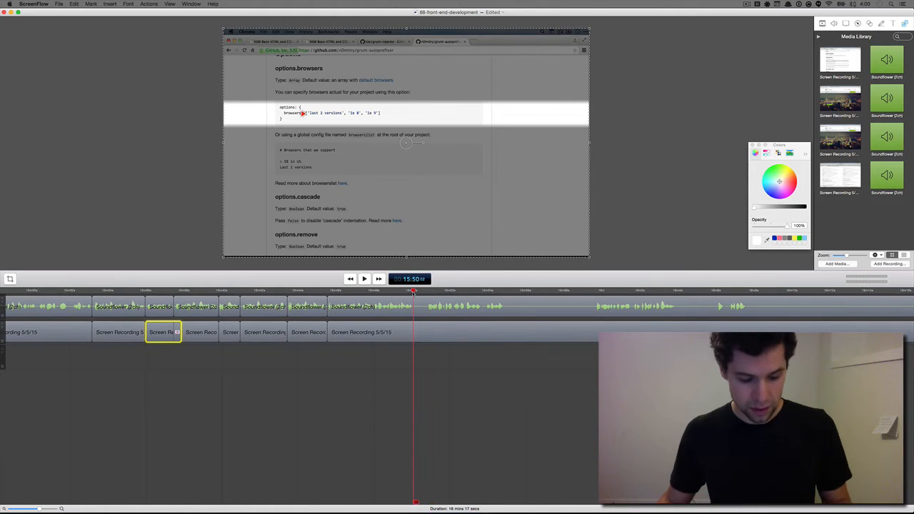
pyautogui.press('o')
pyautogui.press('super+BackSpace')
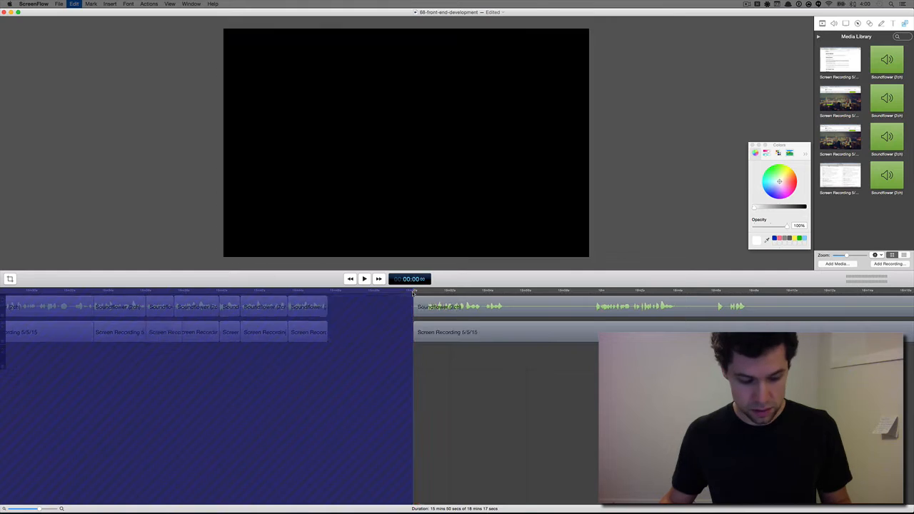
pyautogui.press('space')
pyautogui.press('super+z')
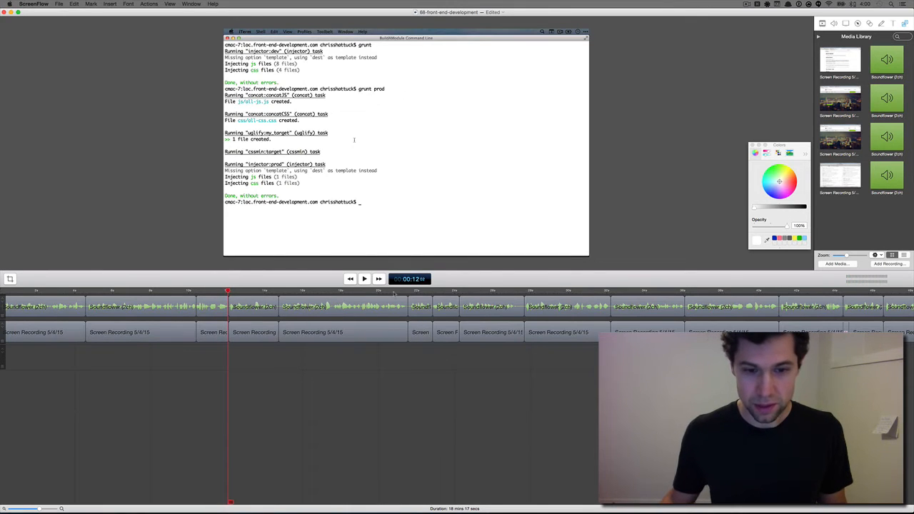
# - Return the playhead to about 15:44 and play the timeline from there
pyautogui.rightClick(395, 291)
pyautogui.click(434, 335)
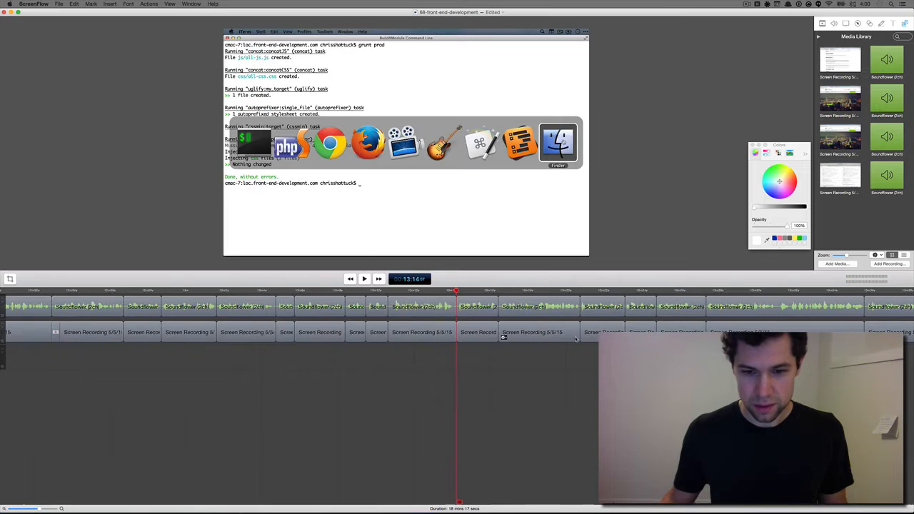
pyautogui.hscroll(15, 567, 339)
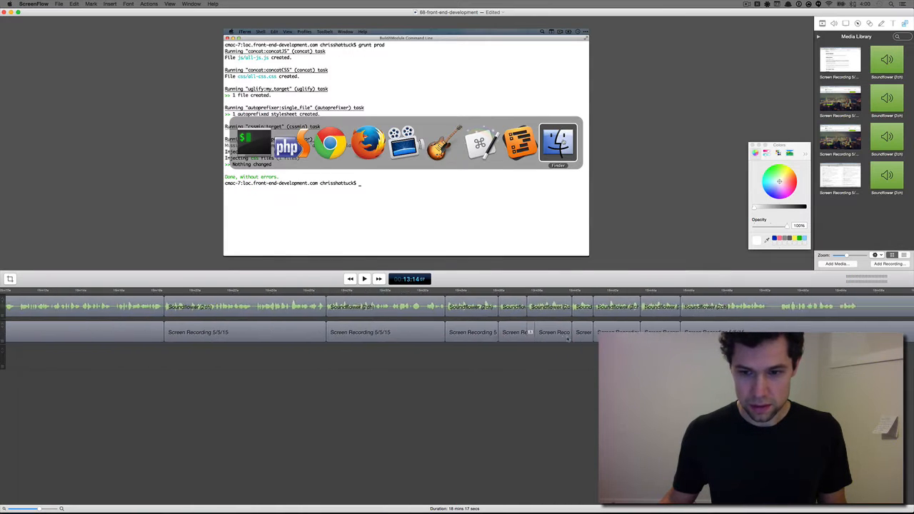
pyautogui.hscroll(-2, 568, 339)
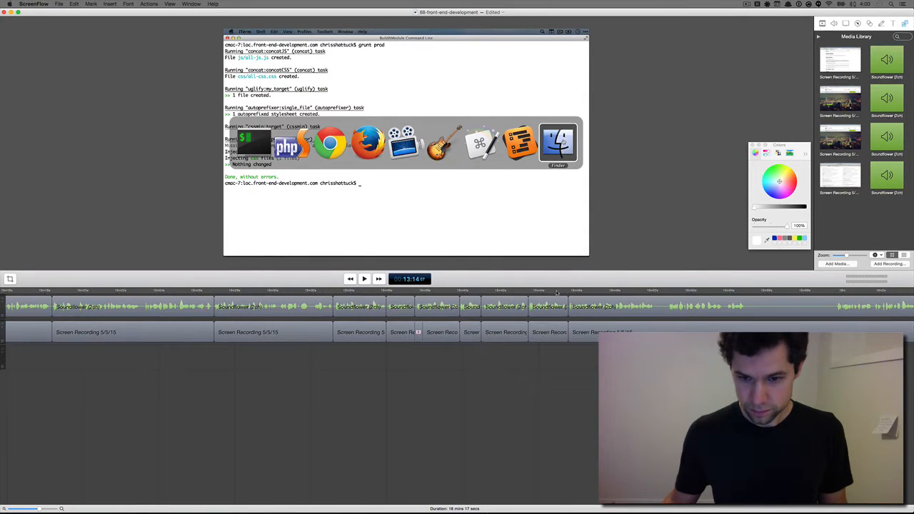
pyautogui.click(555, 292)
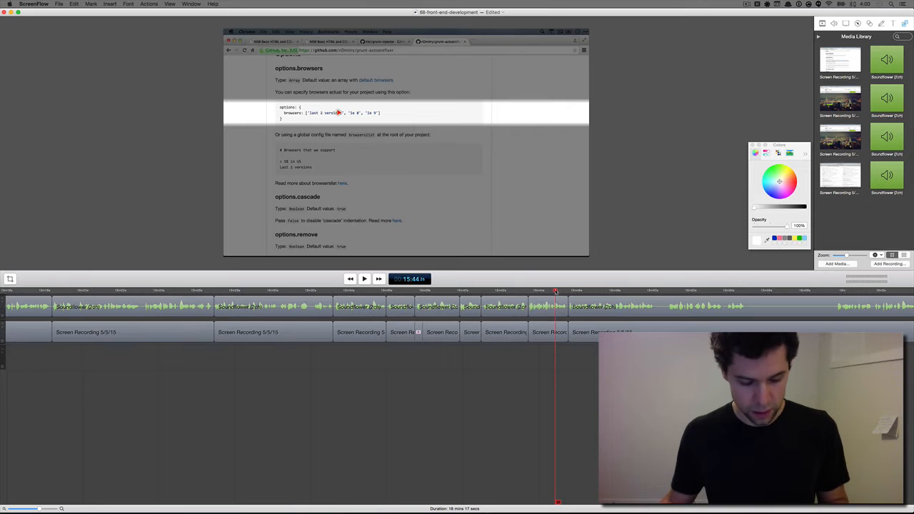
pyautogui.hscroll(20, 493, 335)
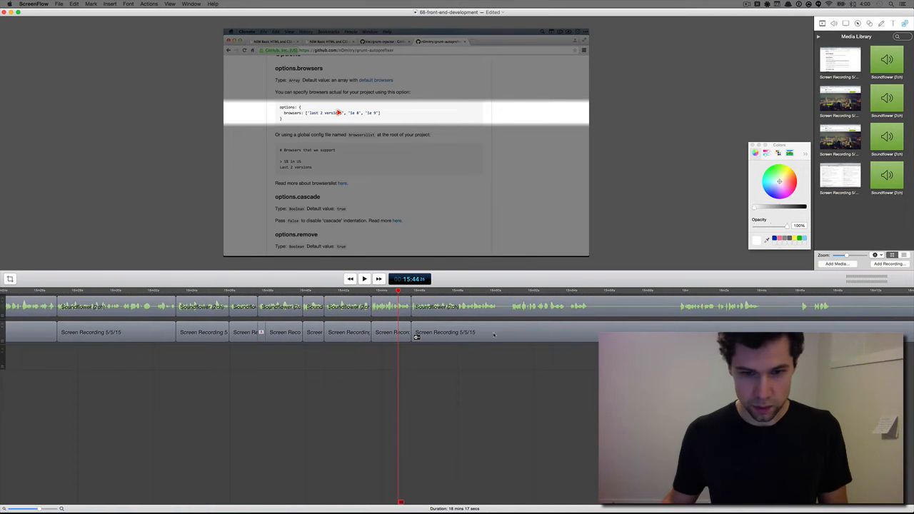
pyautogui.press('space')
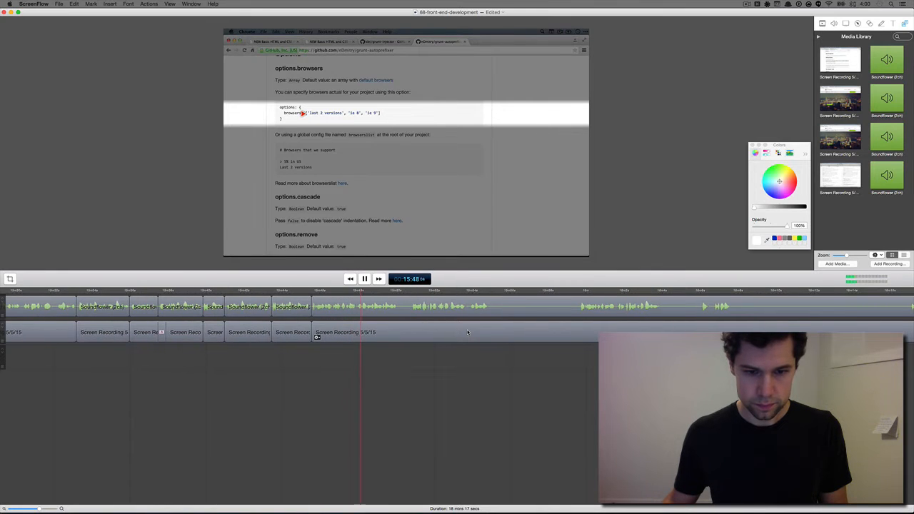
# - Try to mark and ripple delete the pause near 15:50 during playback, and undo that cut
pyautogui.press('i')
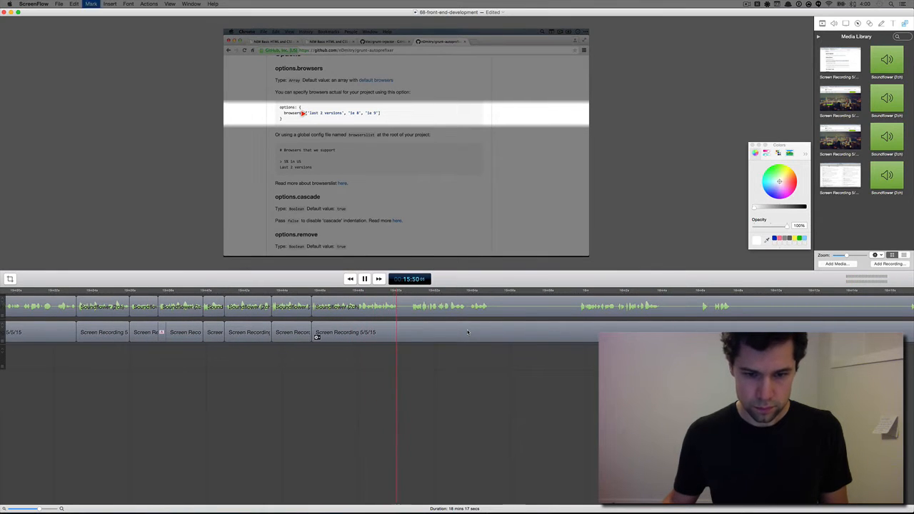
pyautogui.press('o')
pyautogui.press('super+BackSpace')
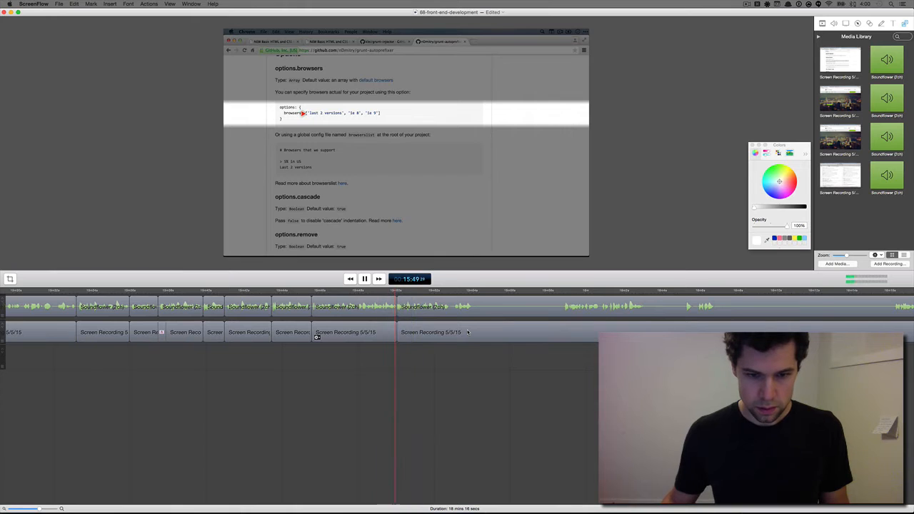
pyautogui.press('i')
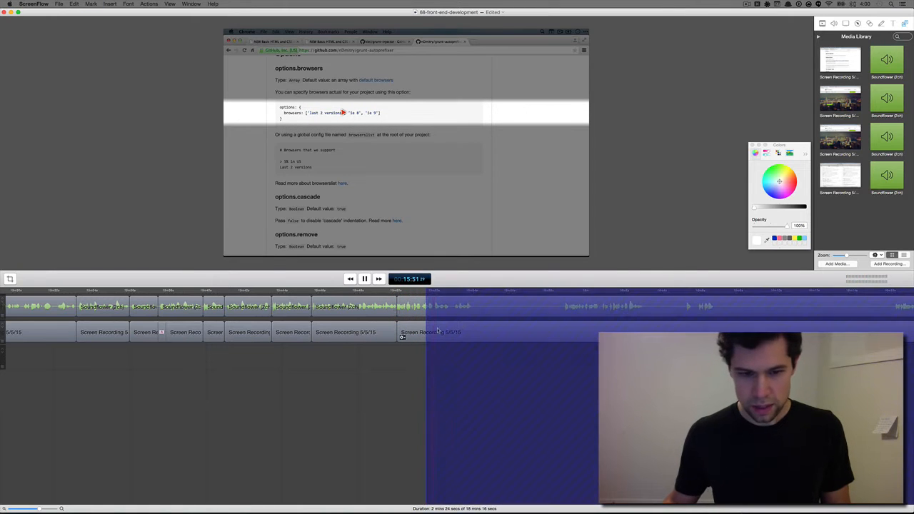
pyautogui.press('super+z')
# - Replay from just before 15:50 and ripple delete the short pause there
pyautogui.click(388, 293)
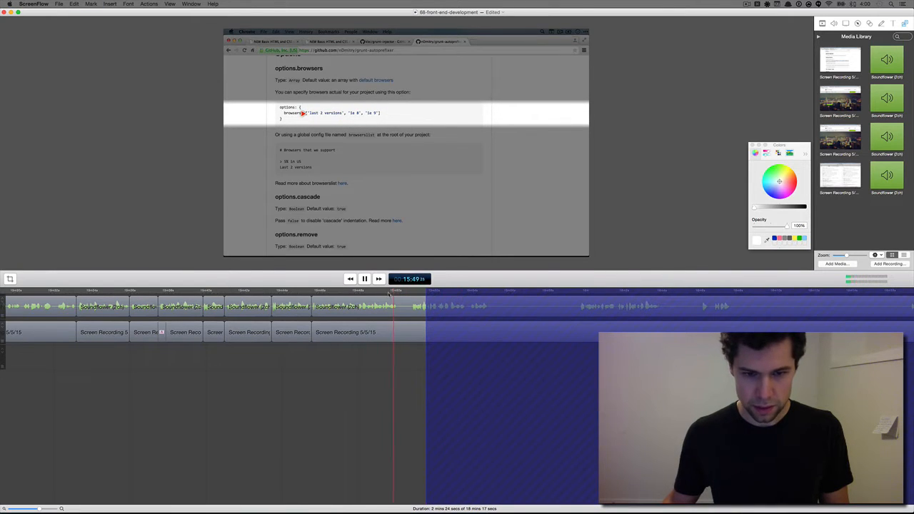
pyautogui.press('i')
pyautogui.press('o')
pyautogui.press('super+BackSpace')
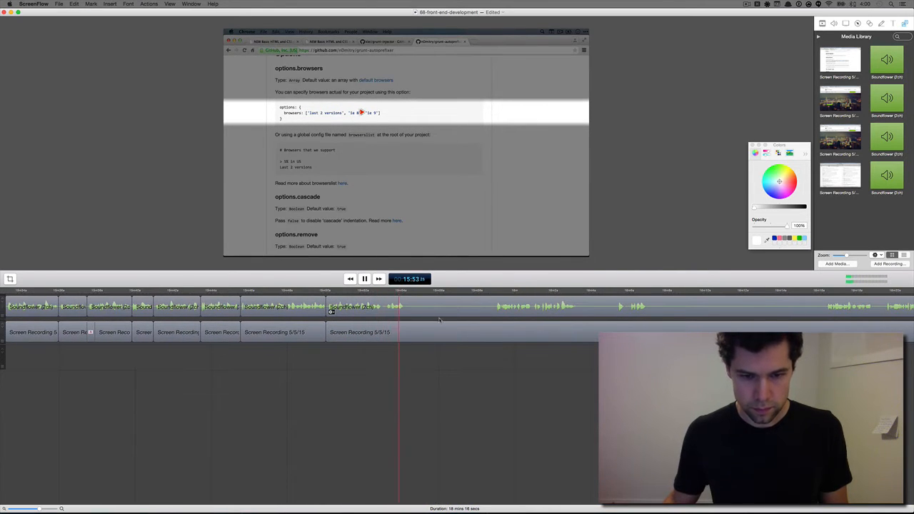
# - Ripple delete the silent section from about 15:54 to about 15:59
pyautogui.press('i')
pyautogui.click(484, 292)
pyautogui.press('o')
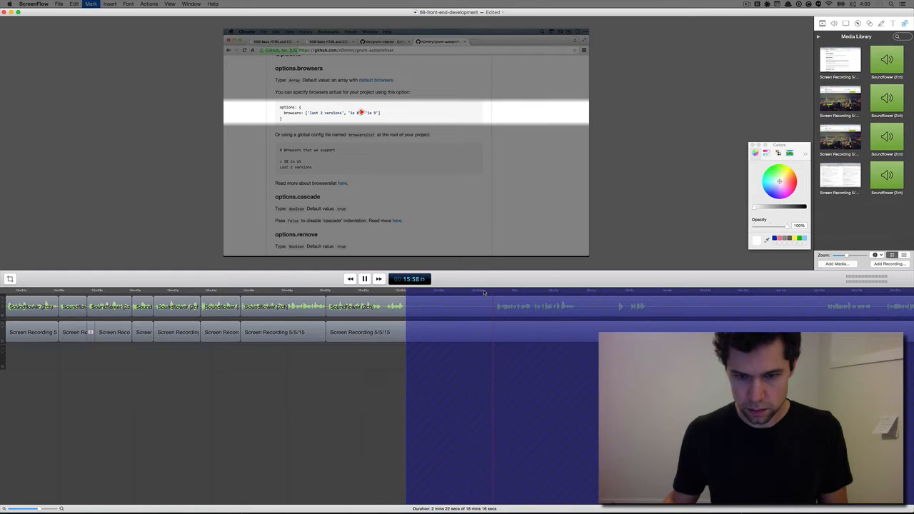
pyautogui.press('super+BackSpace')
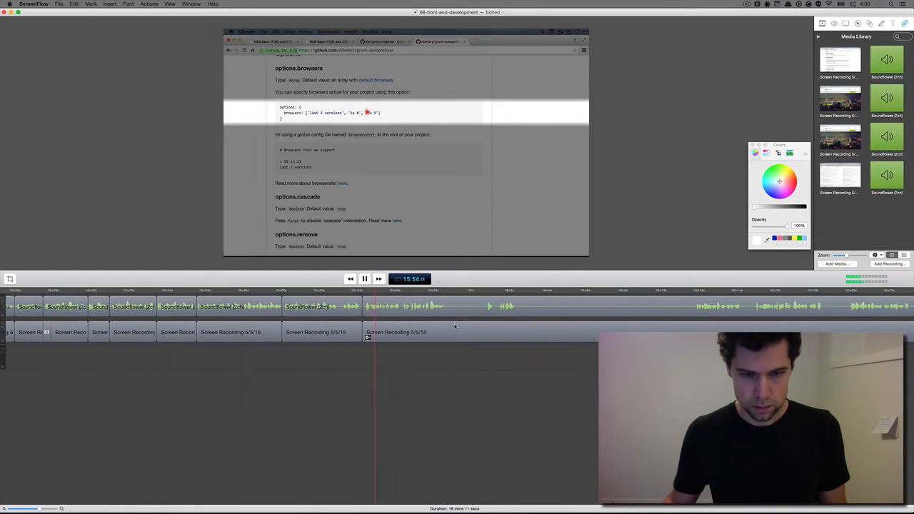
pyautogui.click(353, 291)
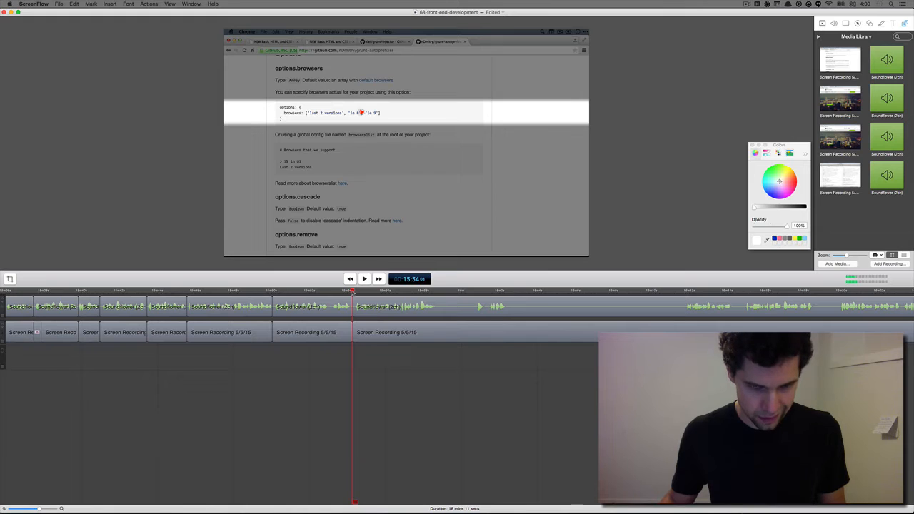
pyautogui.press('i')
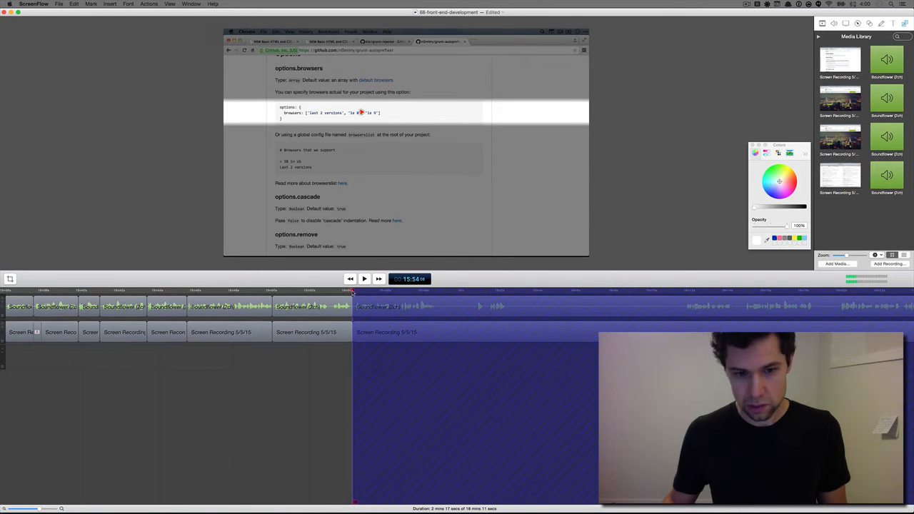
pyautogui.click(330, 292)
pyautogui.hotkey('alt', 'x')
pyautogui.press('space')
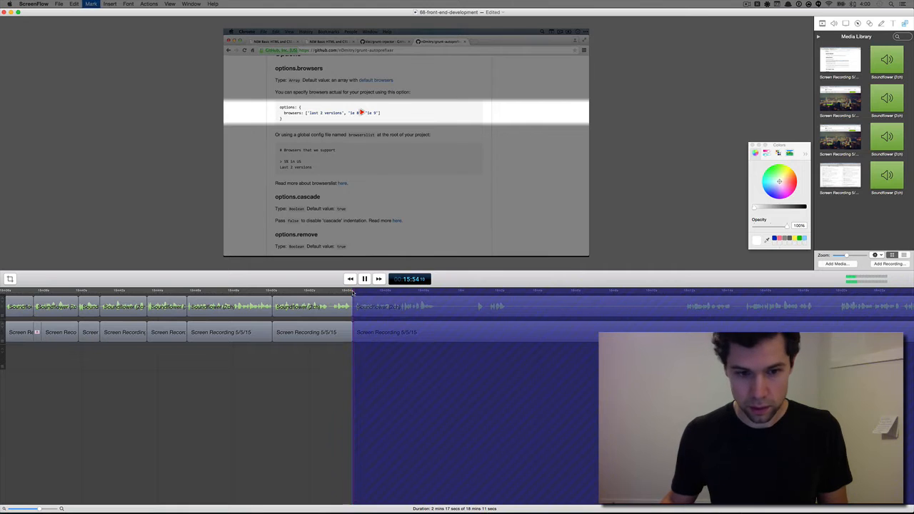
# - Ripple delete the silent stretch of about two seconds that starts at about 15:58:17
pyautogui.hscroll(3, 438, 324)
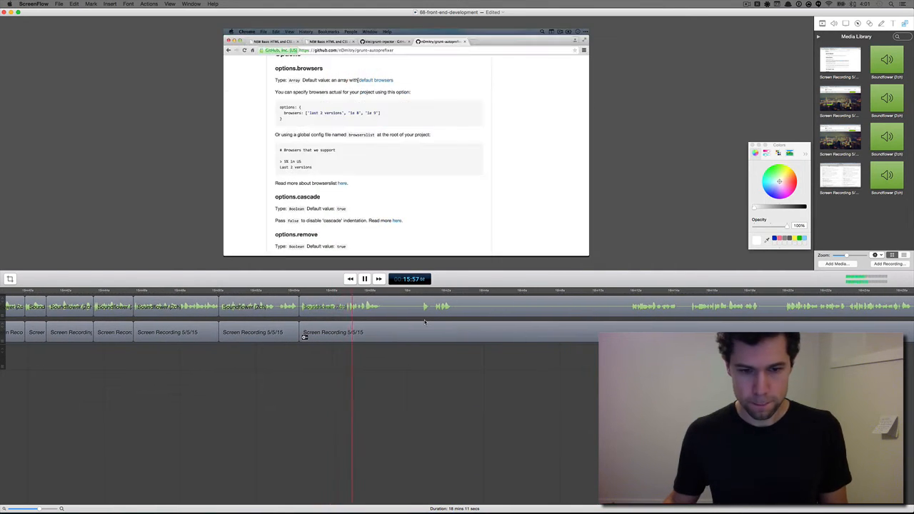
pyautogui.press('i')
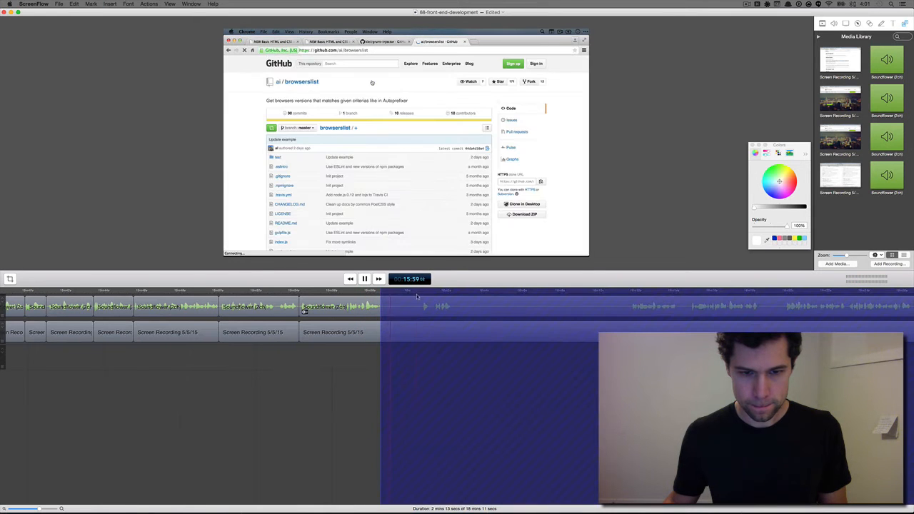
pyautogui.click(418, 293)
pyautogui.press('o')
pyautogui.press('super+BackSpace')
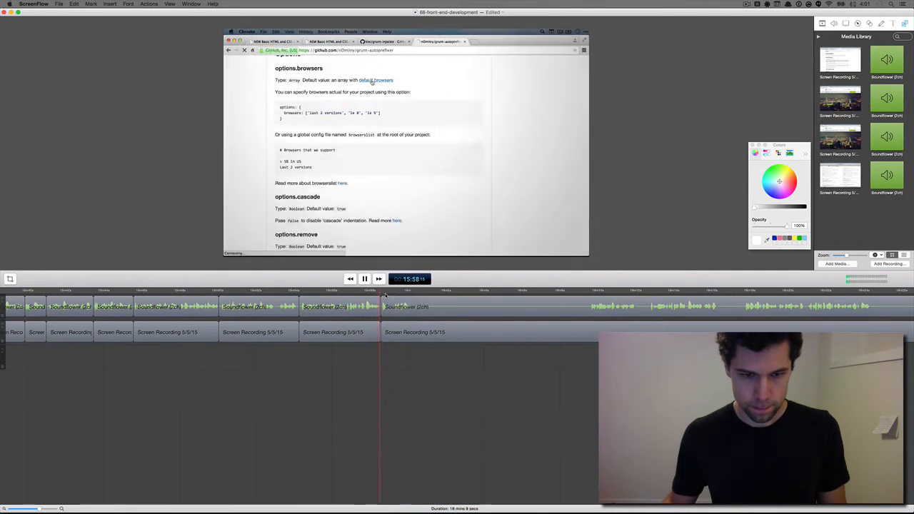
# - Scrub across the new cut and park the playhead exactly on it at 15:58:17
pyautogui.click(380, 292)
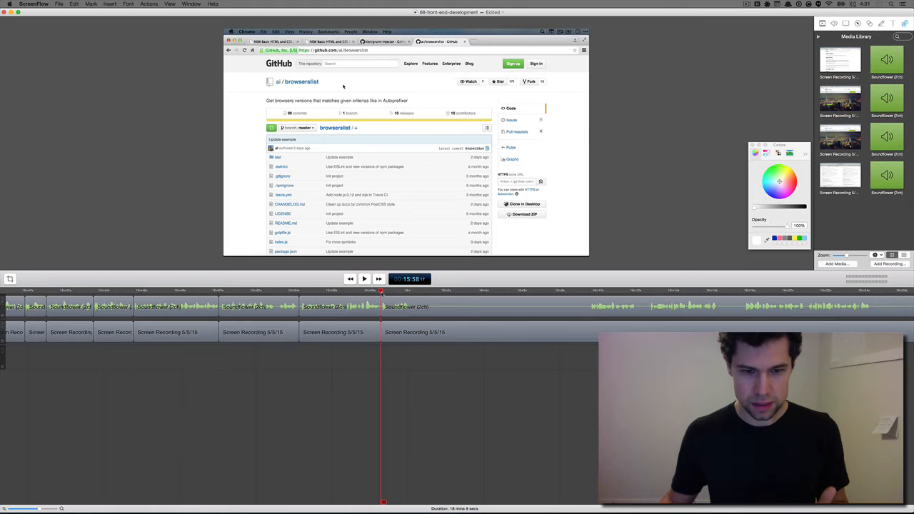
pyautogui.moveTo(380, 292); pyautogui.dragTo(378, 292)
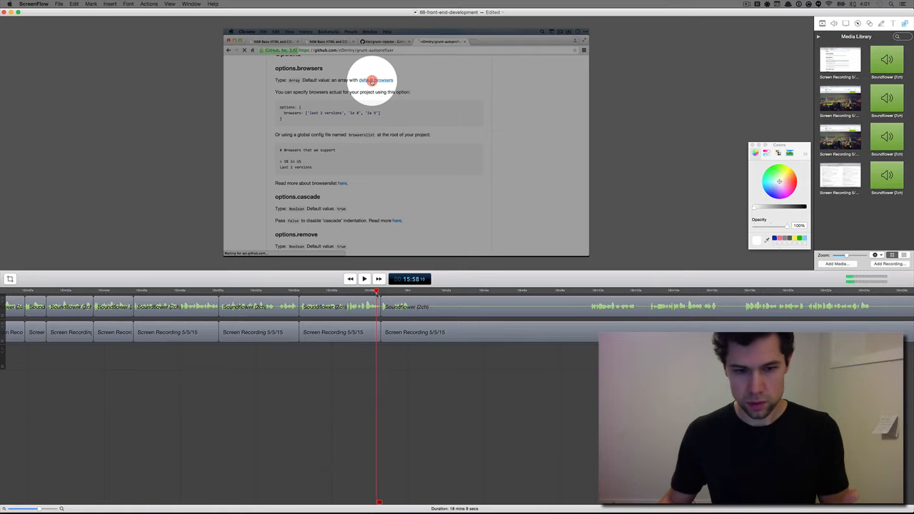
pyautogui.moveTo(377, 292); pyautogui.dragTo(380, 292)
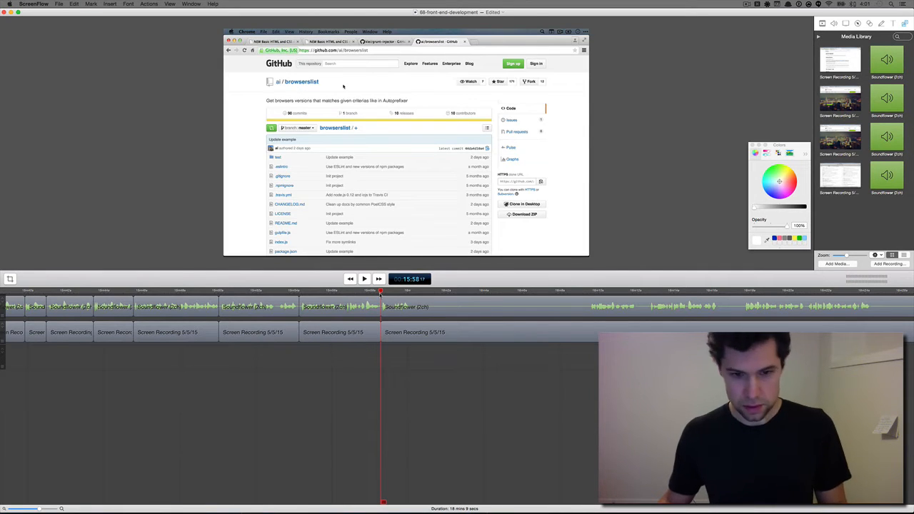
# - Ripple delete the short pause from 15:58:17 to about 15:59 and replay from just before the cut
pyautogui.press('i')
pyautogui.moveTo(380, 292); pyautogui.dragTo(393, 293)
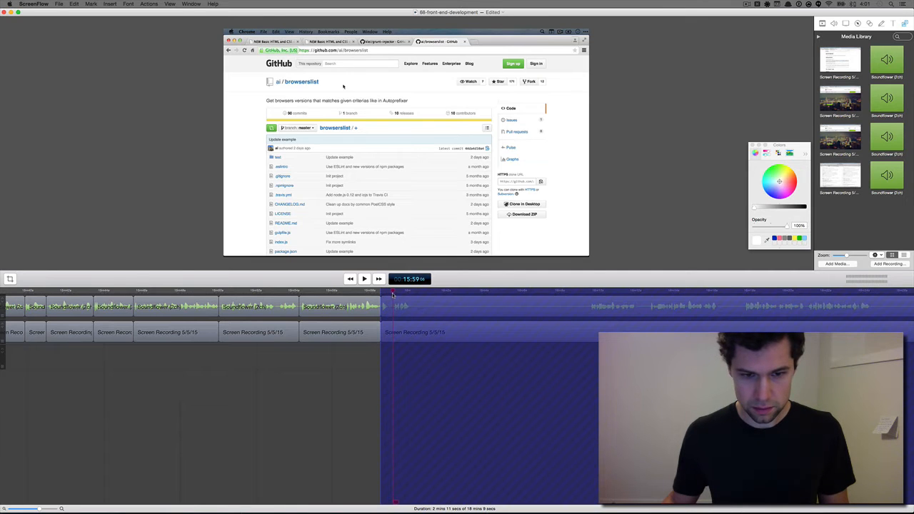
pyautogui.press('o')
pyautogui.press('super+BackSpace')
pyautogui.click(363, 291)
pyautogui.press('space')
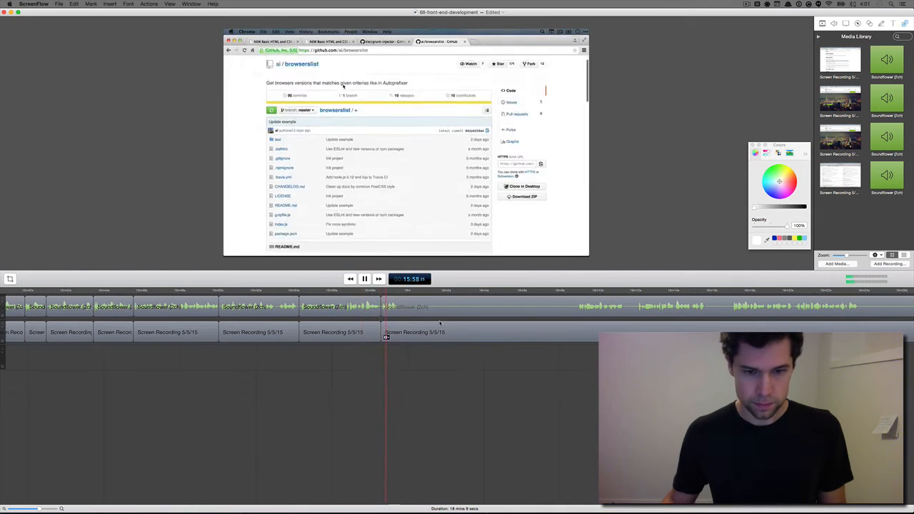
# - Ripple delete the silent section from about 15:59 to about 16:09 and replay across the cut
pyautogui.press('i')
pyautogui.click(569, 292)
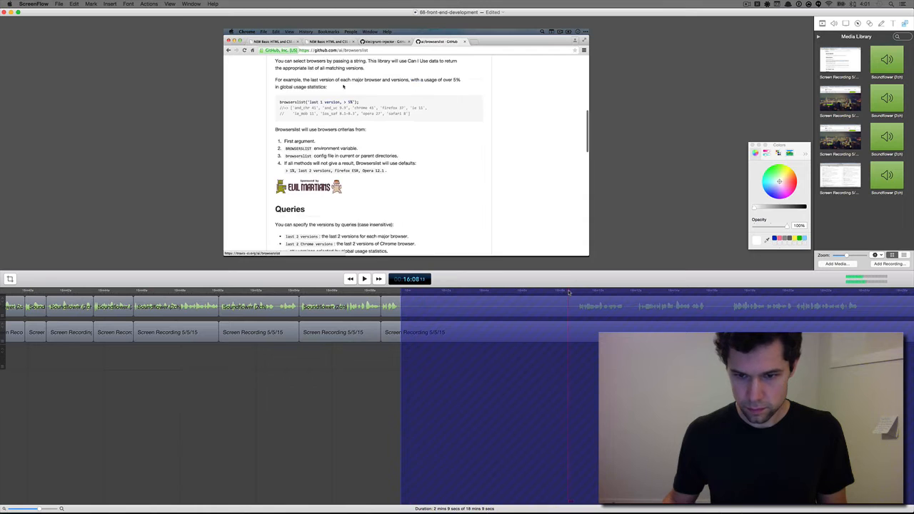
pyautogui.moveTo(568, 292); pyautogui.dragTo(575, 292)
pyautogui.press('o')
pyautogui.press('super+BackSpace')
pyautogui.press('super+Left')
pyautogui.press('space')
# - Ripple delete the short pause at about 16:02 and replay across the cut
pyautogui.hscroll(3, 549, 331)
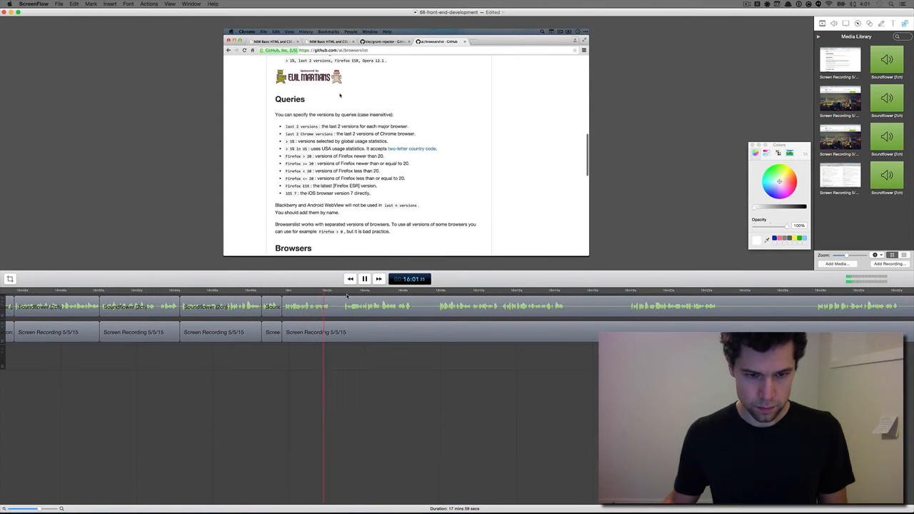
pyautogui.press('i')
pyautogui.press('o')
pyautogui.press('super+BackSpace')
pyautogui.press('super+Left')
pyautogui.press('space')
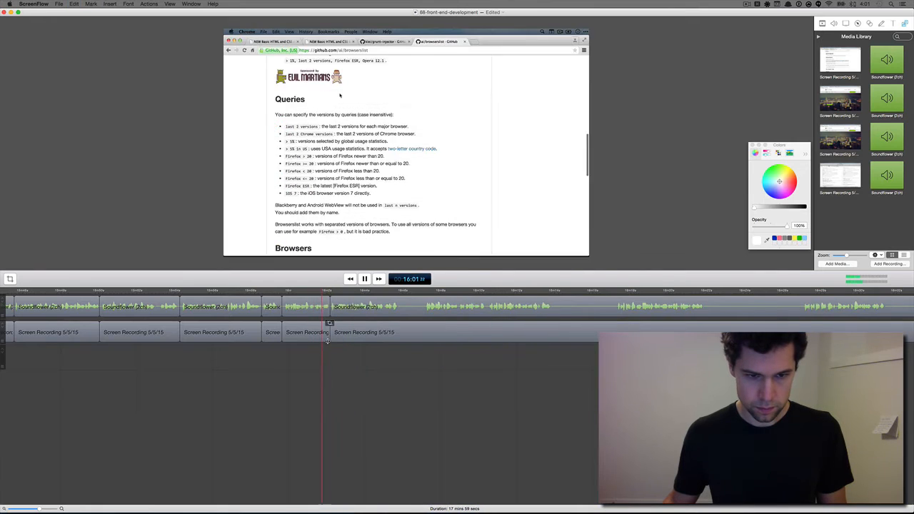
# - Ripple delete the silent gap from about 16:06 to about 16:07
pyautogui.hscroll(2, 406, 329)
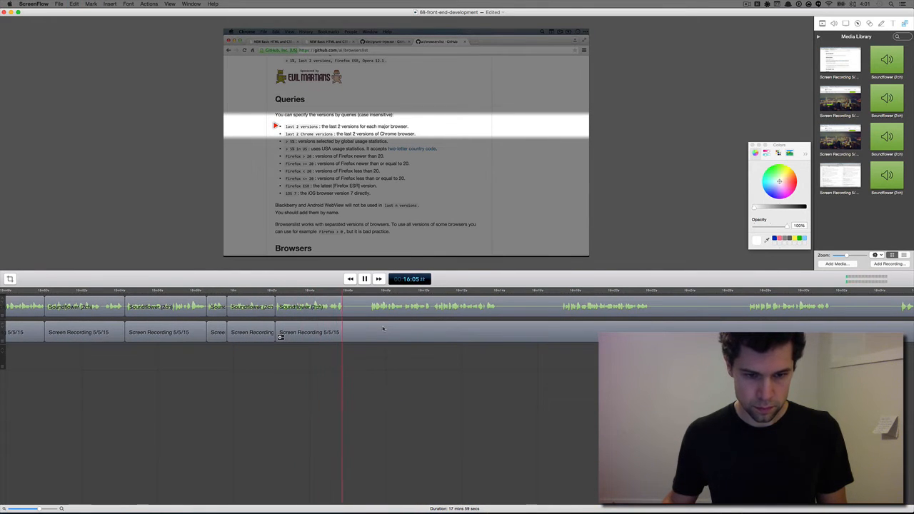
pyautogui.press('i')
pyautogui.click(366, 292)
pyautogui.press('o')
pyautogui.press('super+BackSpace')
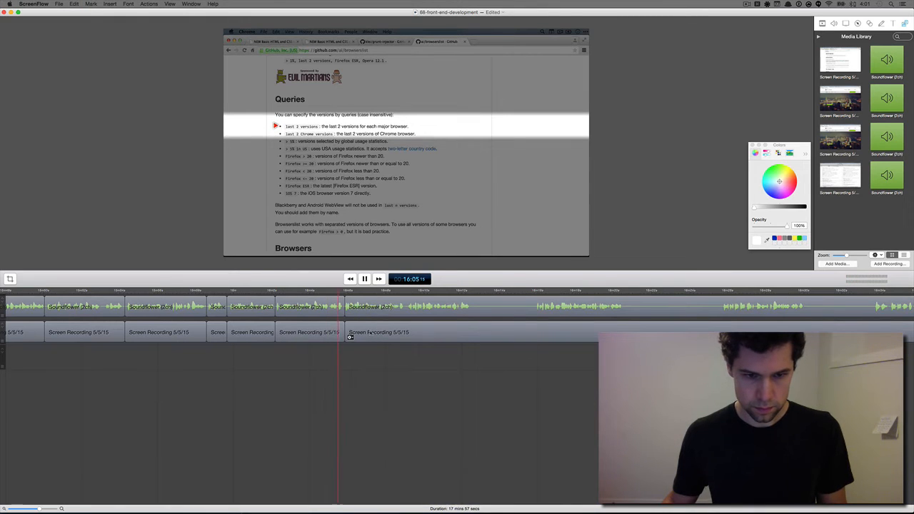
# - Play on from the 16:06 cut and ripple delete the silent section from about 16:12 to about 16:15
pyautogui.hscroll(1, 370, 332)
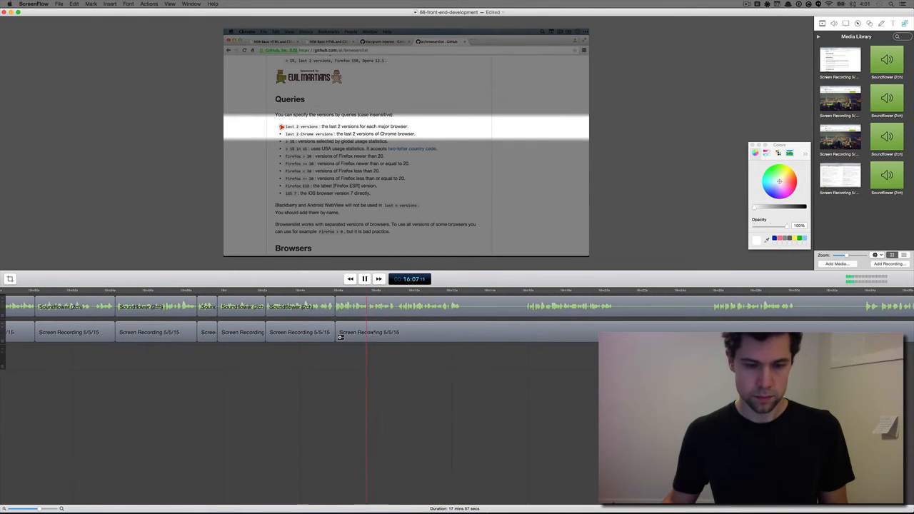
pyautogui.hscroll(2, 458, 319)
pyautogui.hscroll(3, 458, 319)
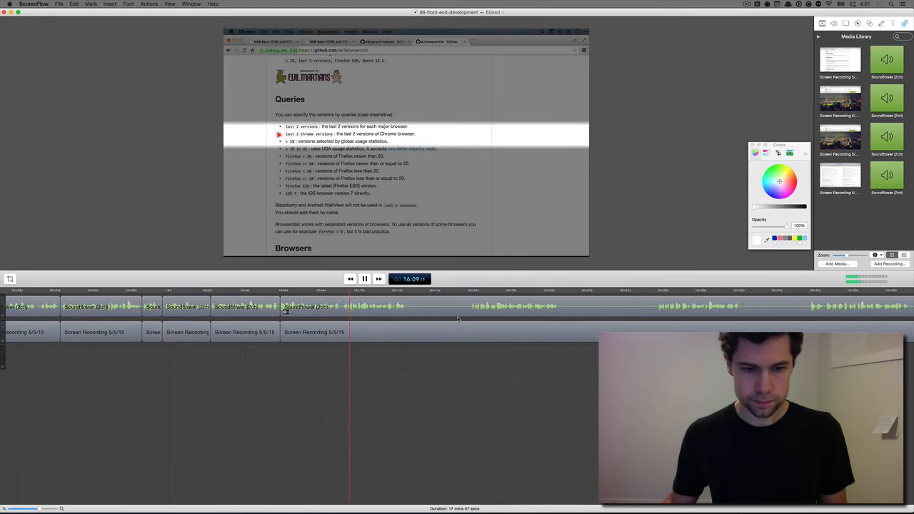
pyautogui.hscroll(3, 407, 316)
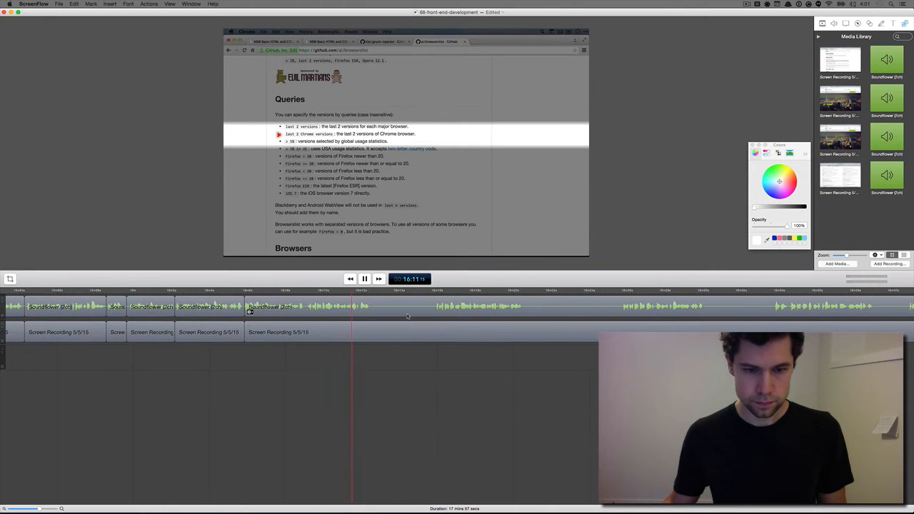
pyautogui.press('i')
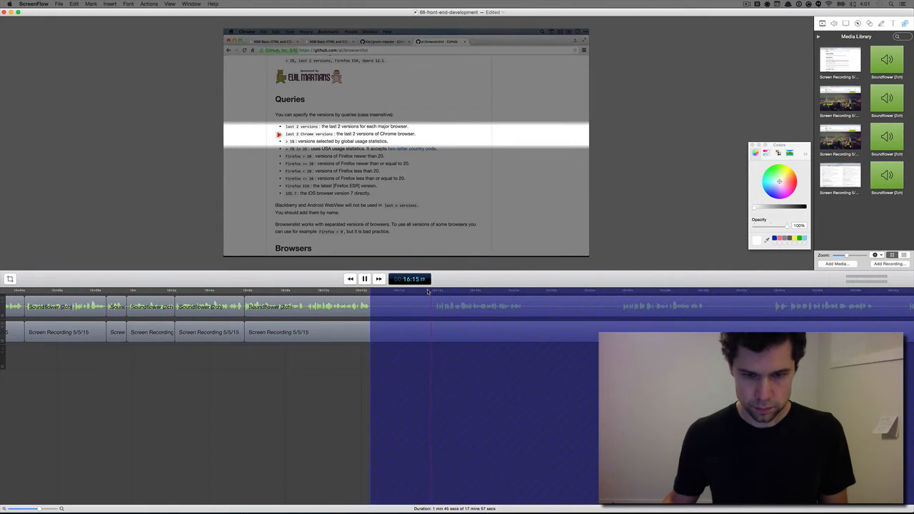
pyautogui.press('o')
pyautogui.press('Delete')
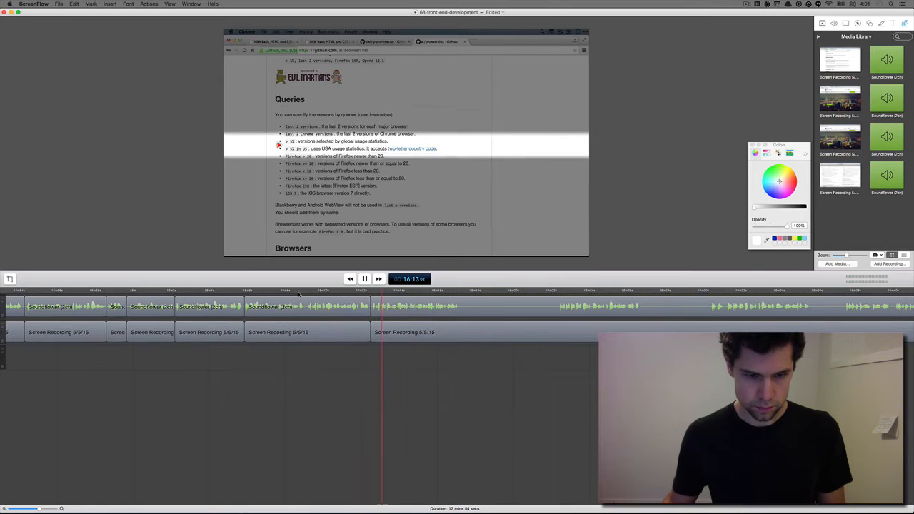
# - Ripple delete the section from about 16:09 to the cut at 16:12:14 and replay from before the join
pyautogui.click(306, 291)
pyautogui.press('i')
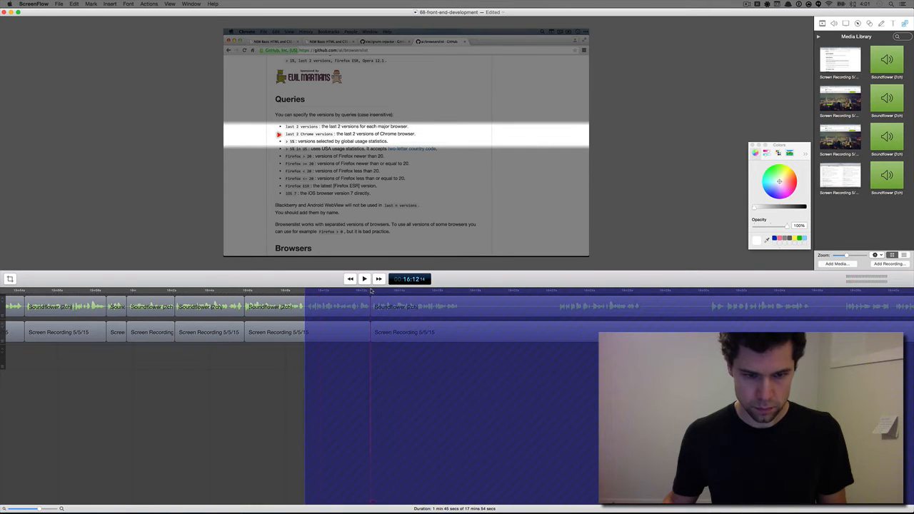
pyautogui.press('o')
pyautogui.press('Delete')
pyautogui.press('space')
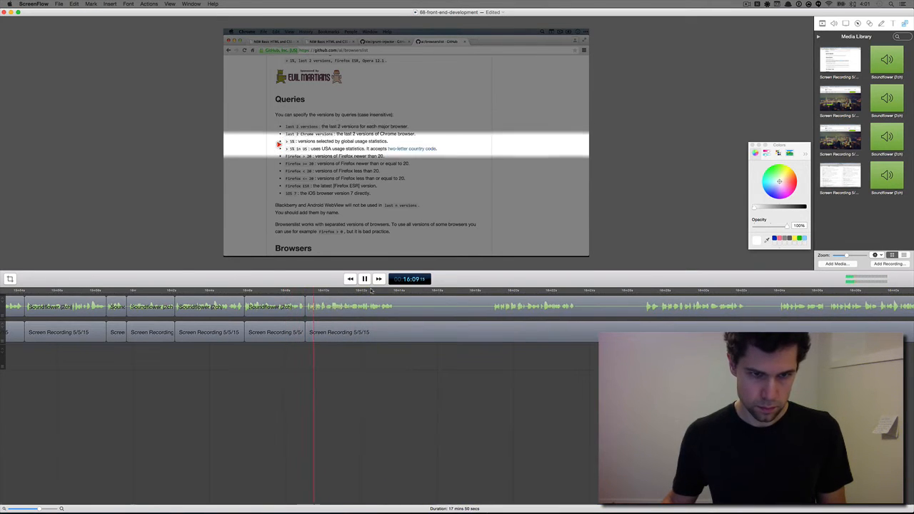
pyautogui.click(240, 291)
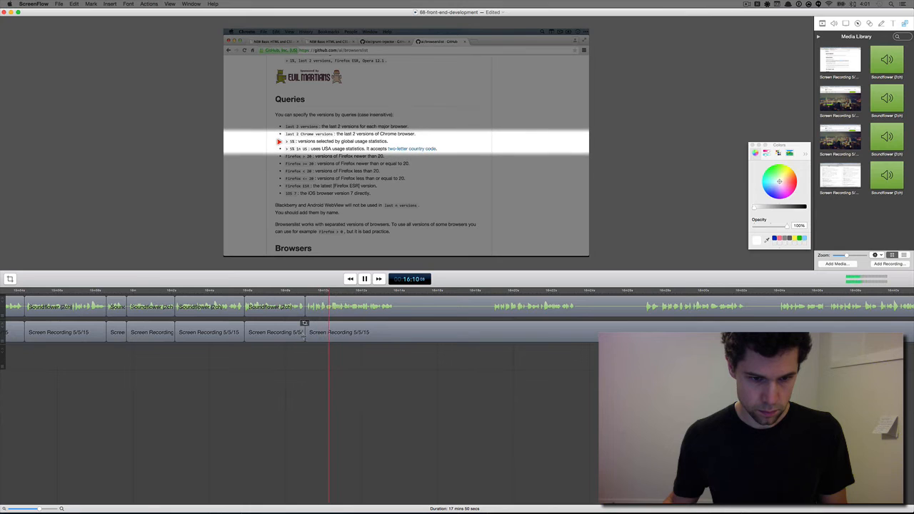
# - Overlap the two screen recording clips at the 16:09 cut with a short transition and play it back
pyautogui.moveTo(303, 336); pyautogui.dragTo(313, 336)
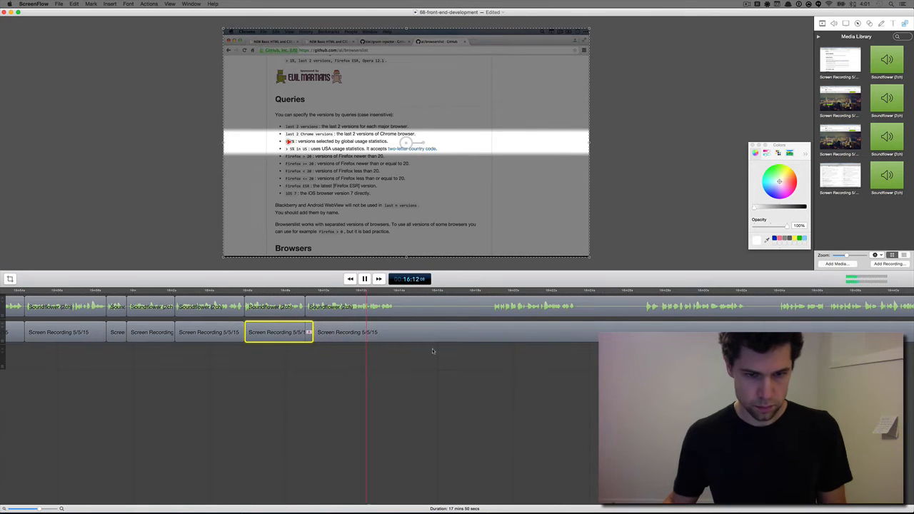
pyautogui.press('space')
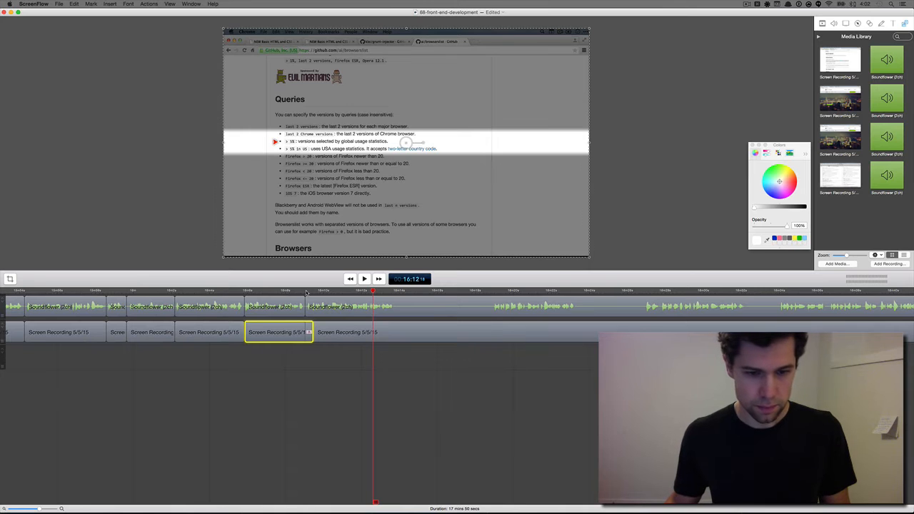
pyautogui.click(306, 291)
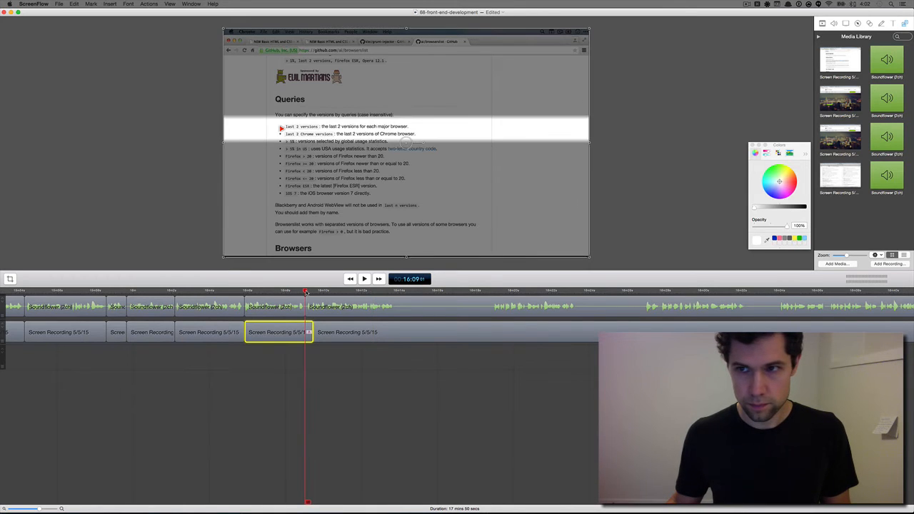
pyautogui.press('space')
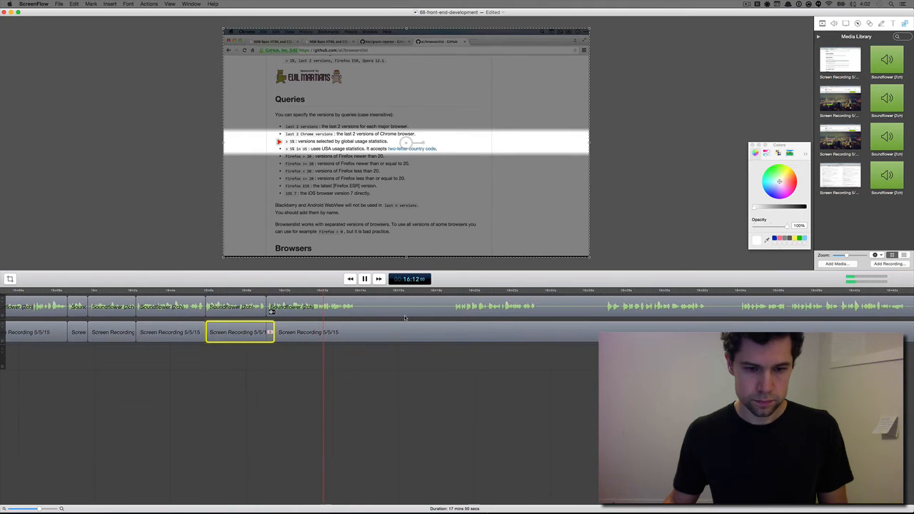
# - Ripple delete the silent section from about 16:13 to about 16:18
pyautogui.press('i')
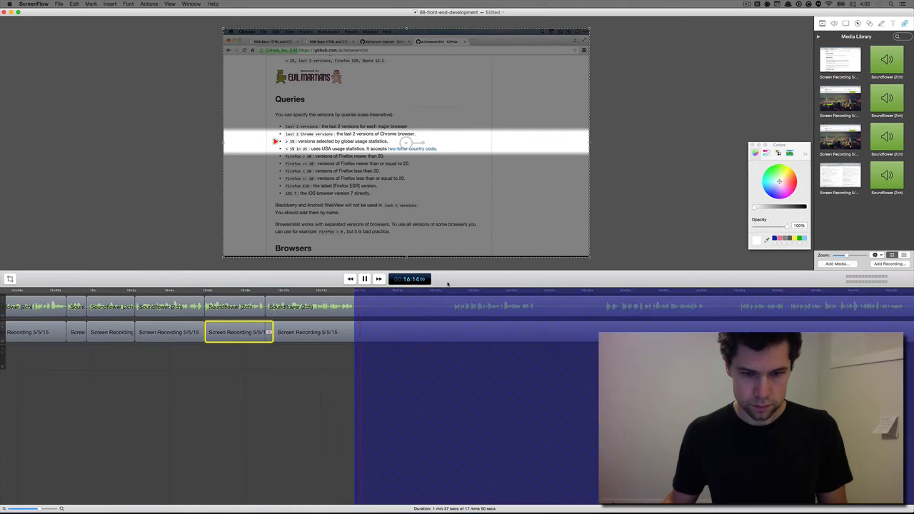
pyautogui.click(448, 291)
pyautogui.press('o')
pyautogui.press('super+BackSpace')
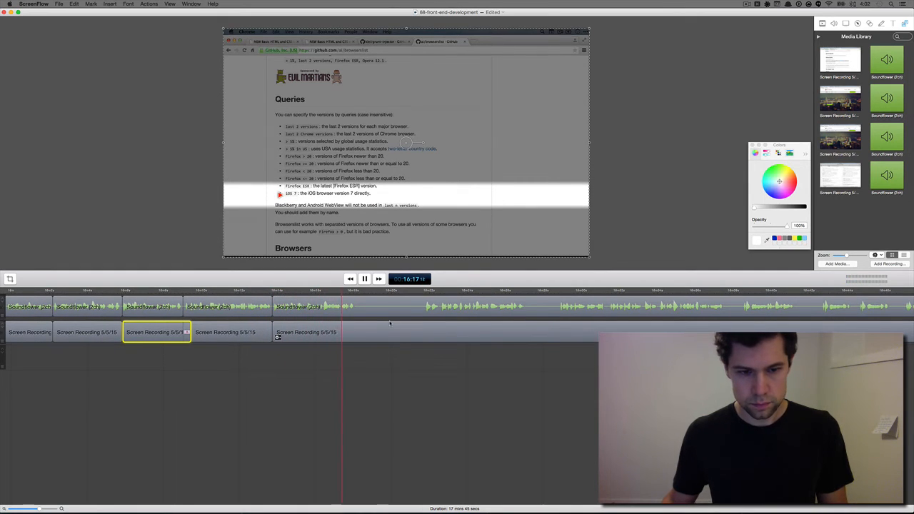
# - Ripple delete the silent section from about 16:18 to about 16:21, select the screen recording clip before the cut and resume playback
pyautogui.press('i')
pyautogui.click(418, 290)
pyautogui.press('o')
pyautogui.press('super+BackSpace')
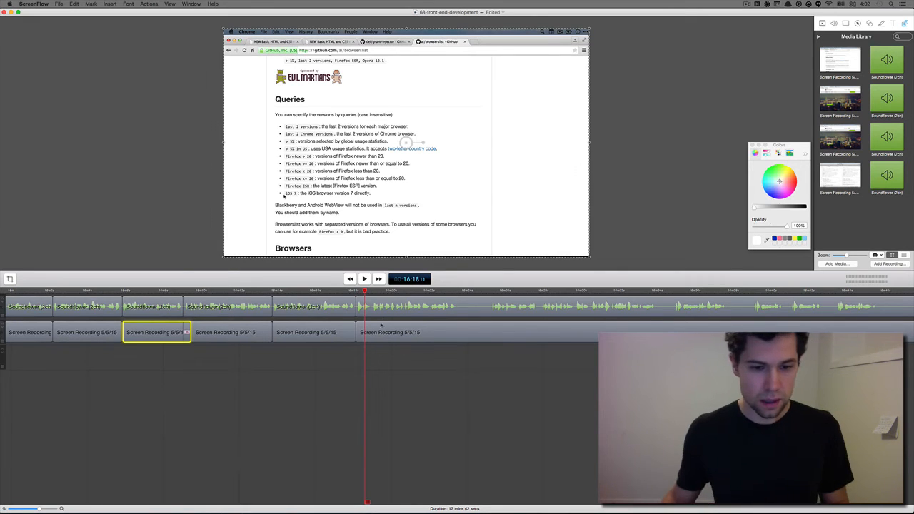
pyautogui.moveTo(354, 332)
pyautogui.mouseDown()
pyautogui.moveTo(363, 333)
pyautogui.moveTo(355, 333)
pyautogui.mouseUp()
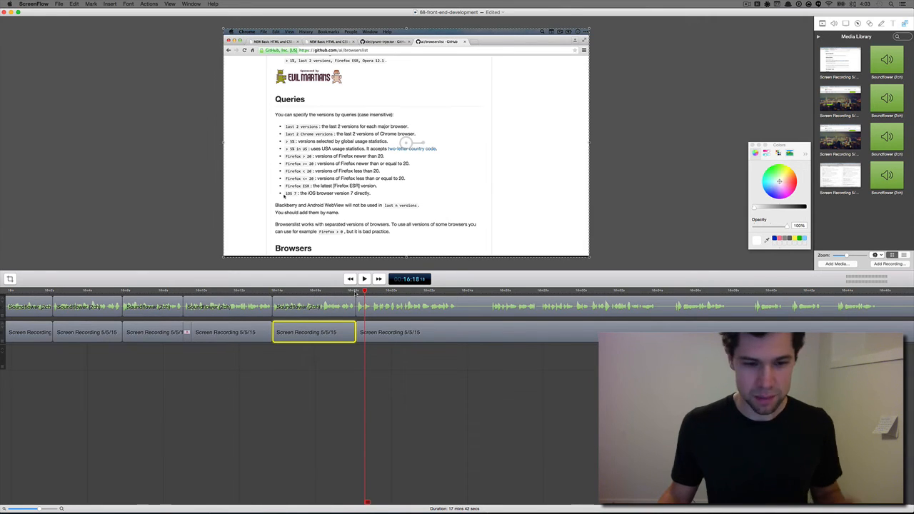
pyautogui.press('space')
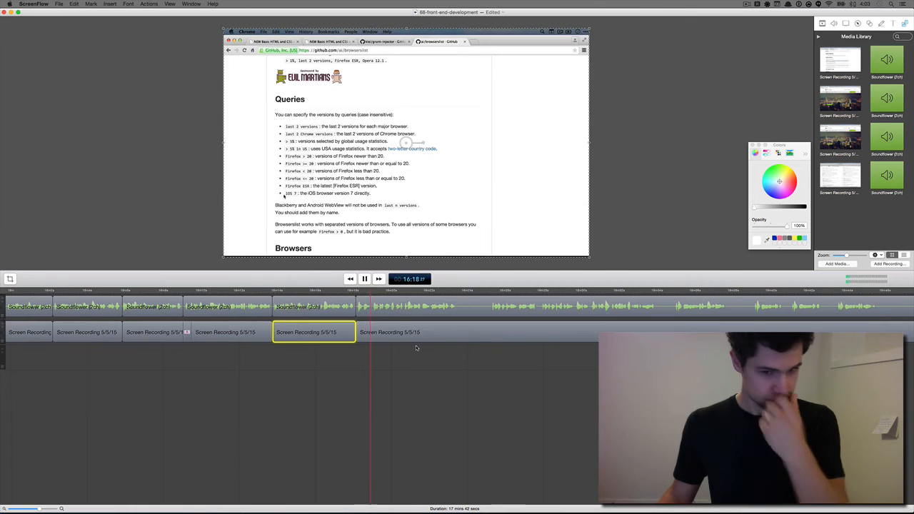
# - Ripple delete the pause from about 16:23 to about 16:25
pyautogui.hscroll(5, 428, 321)
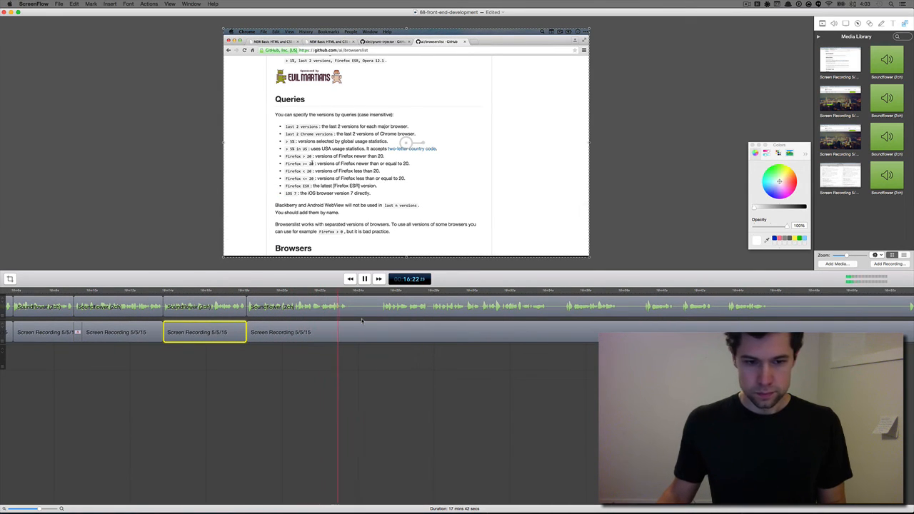
pyautogui.press('i')
pyautogui.press('o')
pyautogui.press('super+BackSpace')
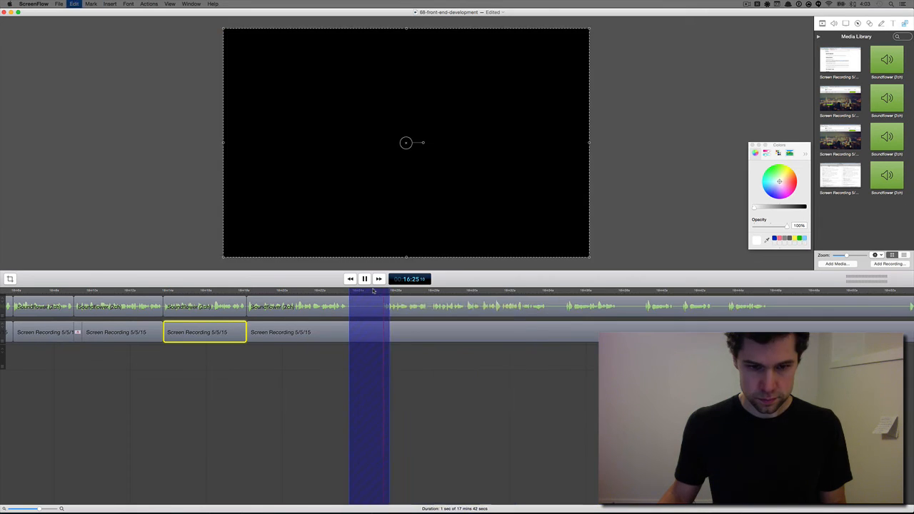
# - Ripple delete the very short pause at about 16:26
pyautogui.hscroll(2, 439, 317)
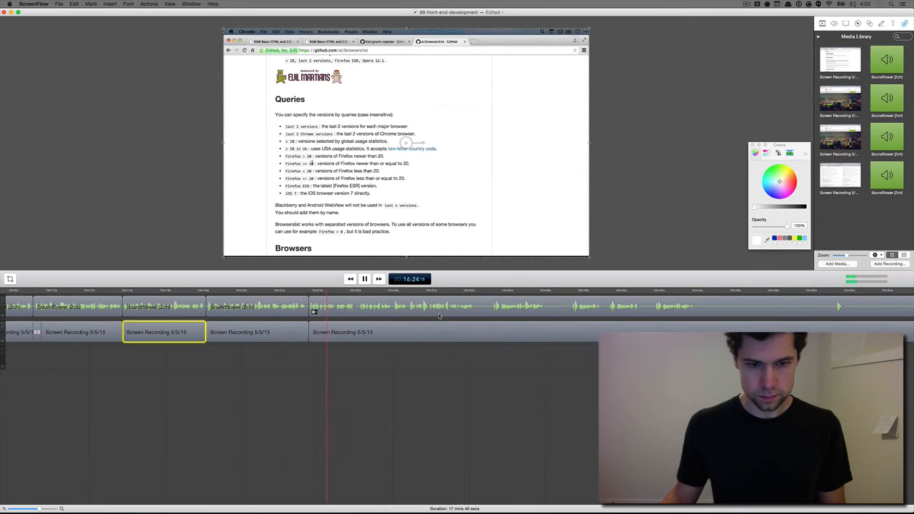
pyautogui.press('i')
pyautogui.press('o')
pyautogui.press('super+BackSpace')
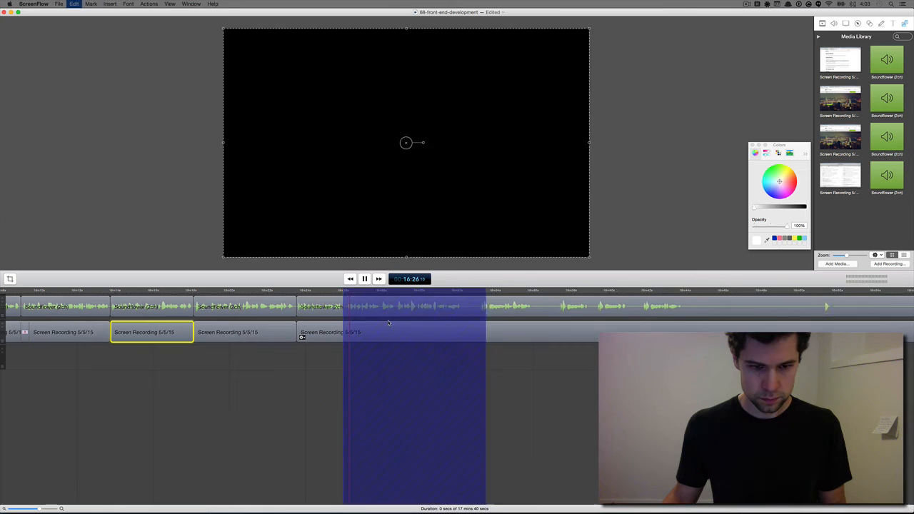
# - Ripple delete the short section between the cuts at about 16:23 and 16:26, and replay from just before the join
pyautogui.click(297, 294)
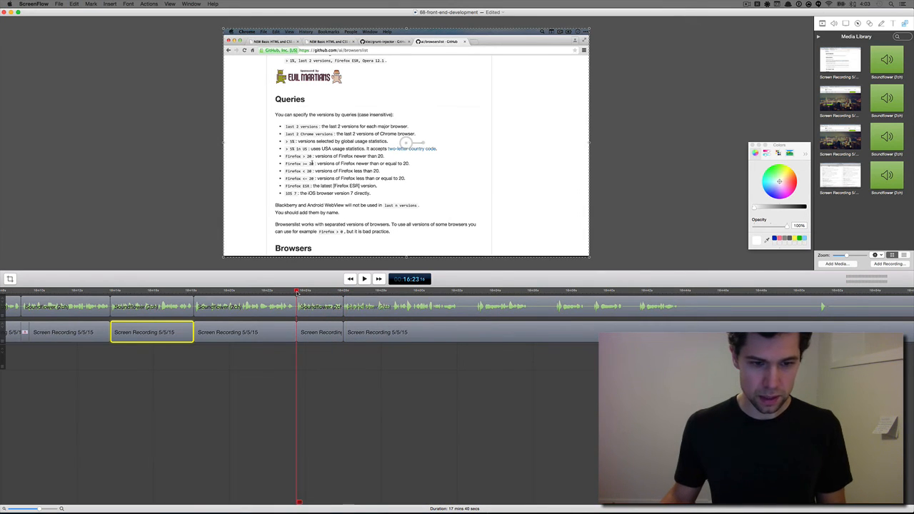
pyautogui.press('i')
pyautogui.click(344, 293)
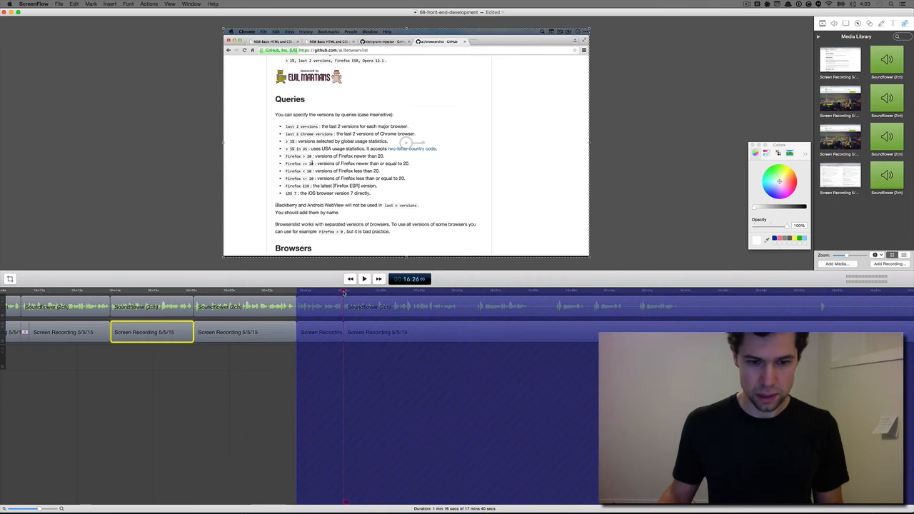
pyautogui.click(283, 294)
pyautogui.press('space')
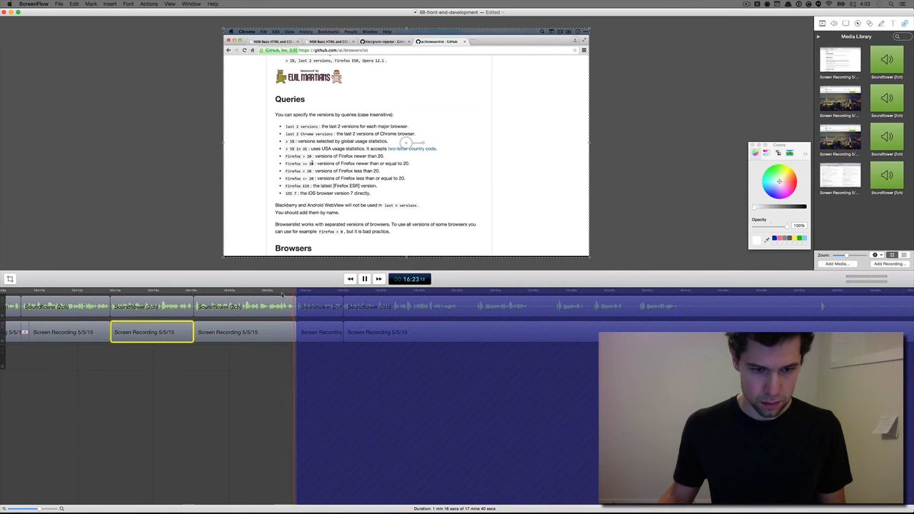
pyautogui.rightClick(344, 293)
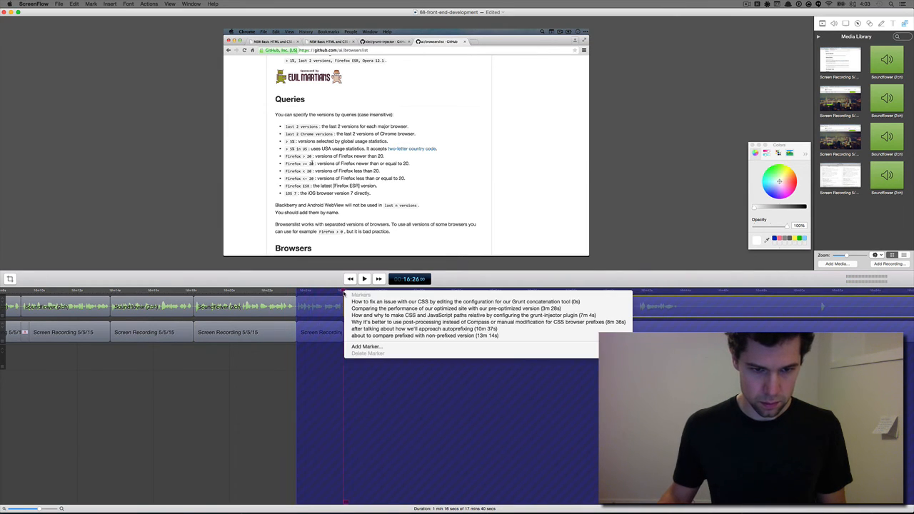
pyautogui.click(328, 292)
pyautogui.press('o')
pyautogui.press('super+BackSpace')
pyautogui.click(281, 292)
pyautogui.press('space')
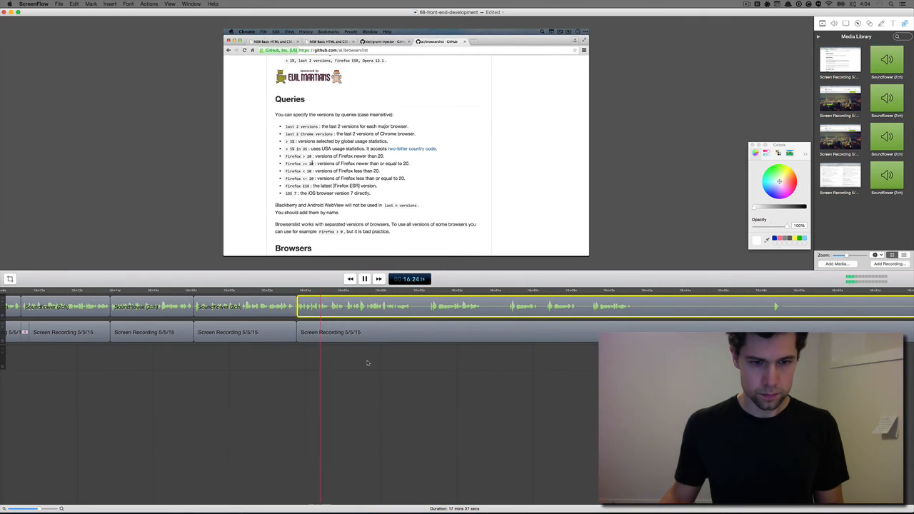
# - Ripple delete the very short pause at about 16:29 and resume playback from just after the join
pyautogui.hscroll(2, 368, 362)
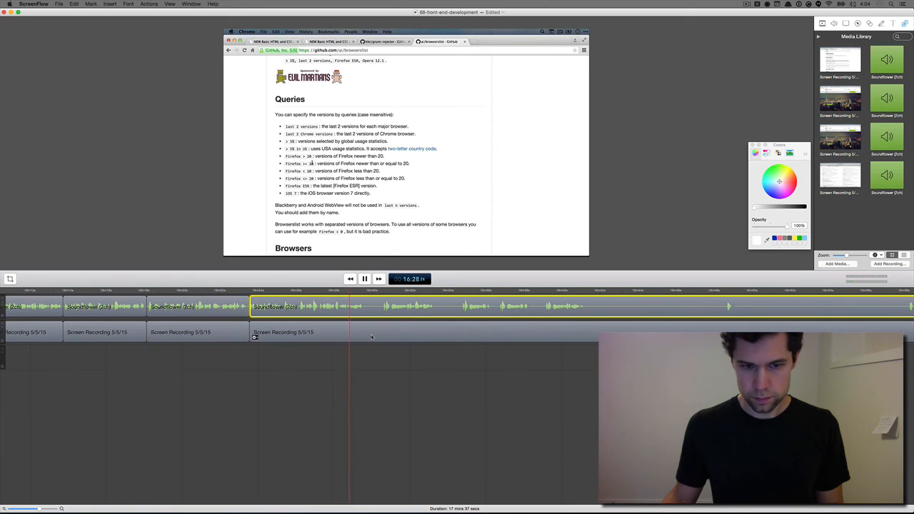
pyautogui.press('i')
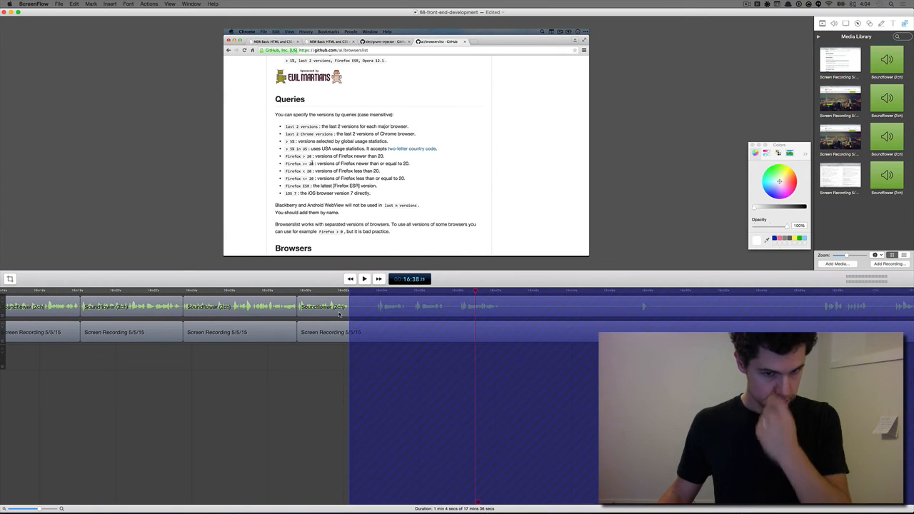
pyautogui.press('space')
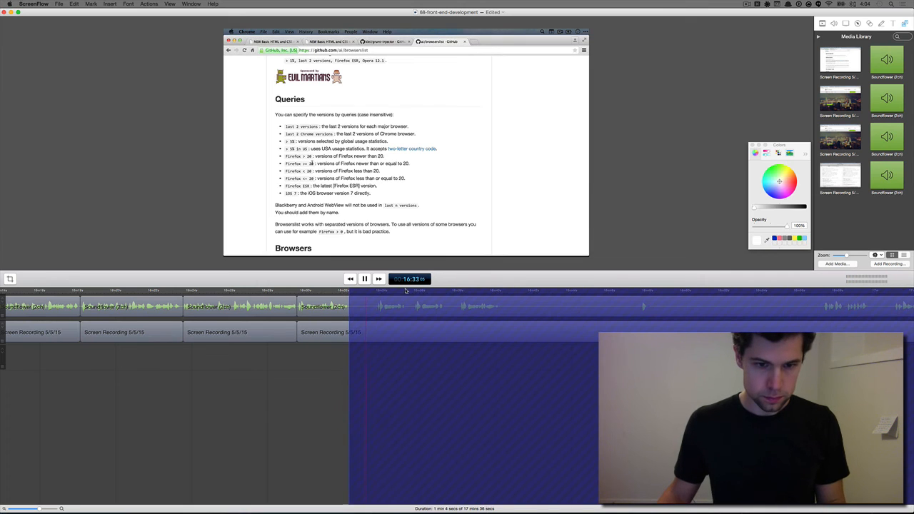
# - Ripple delete the section from the cut at about 16:29 to about 16:38
pyautogui.click(296, 292)
pyautogui.press('i')
pyautogui.click(458, 291)
pyautogui.press('o')
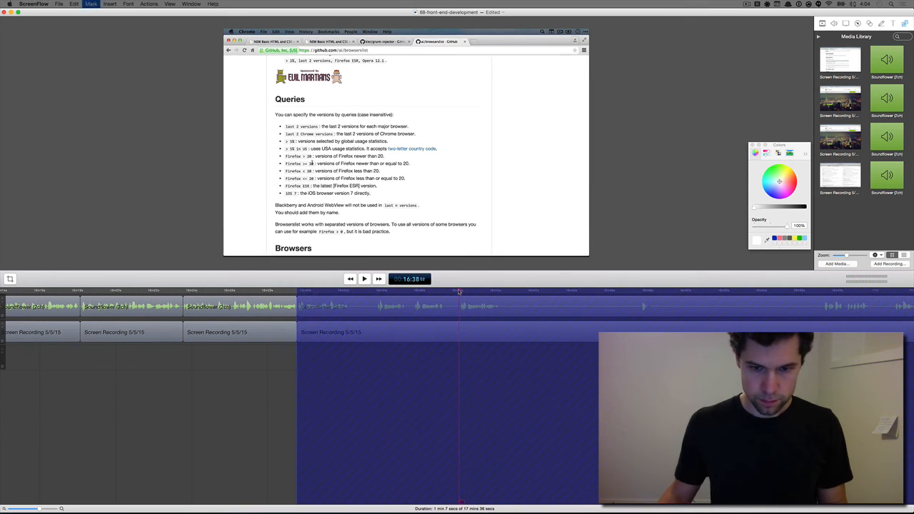
pyautogui.press('super+BackSpace')
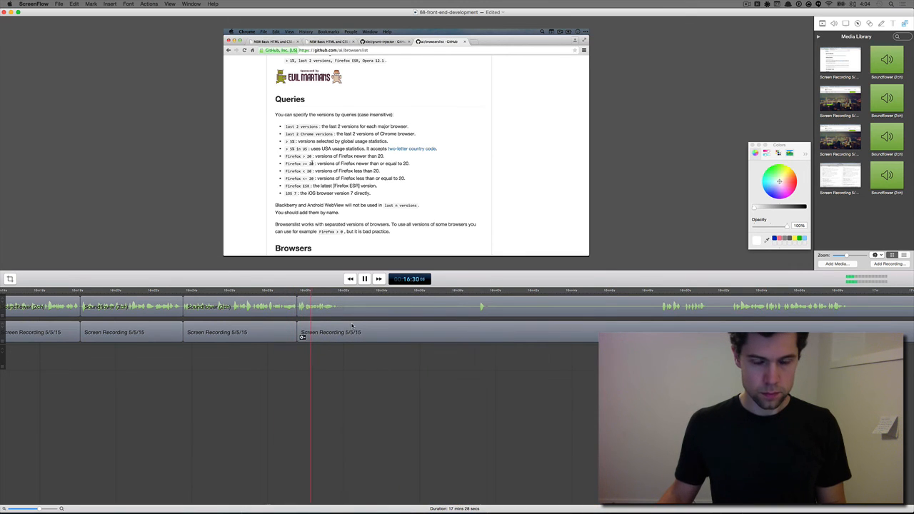
# - Ripple delete the mostly silent section from about 16:31 to about 16:48, and replay from just before the join
pyautogui.hscroll(1, 352, 325)
pyautogui.press('i')
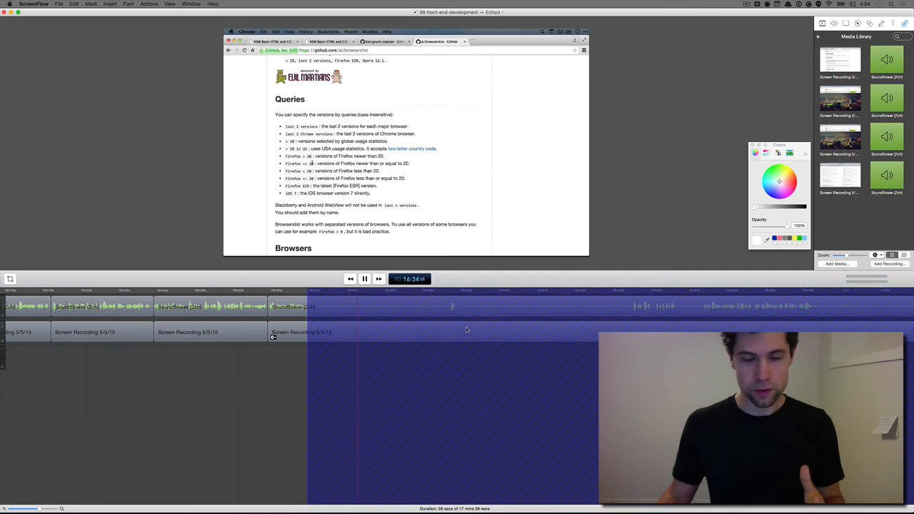
pyautogui.click(632, 292)
pyautogui.hscroll(4, 702, 293)
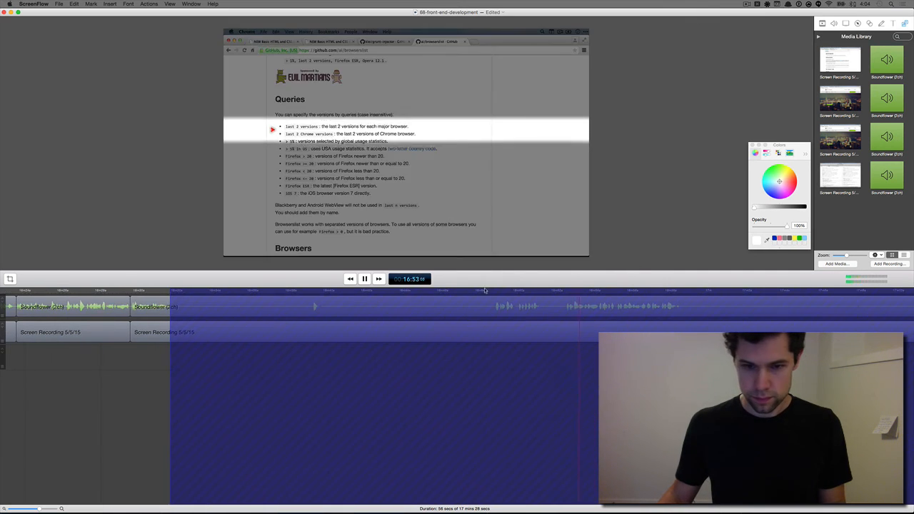
pyautogui.click(490, 293)
pyautogui.press('o')
pyautogui.press('super+BackSpace')
pyautogui.press('space')
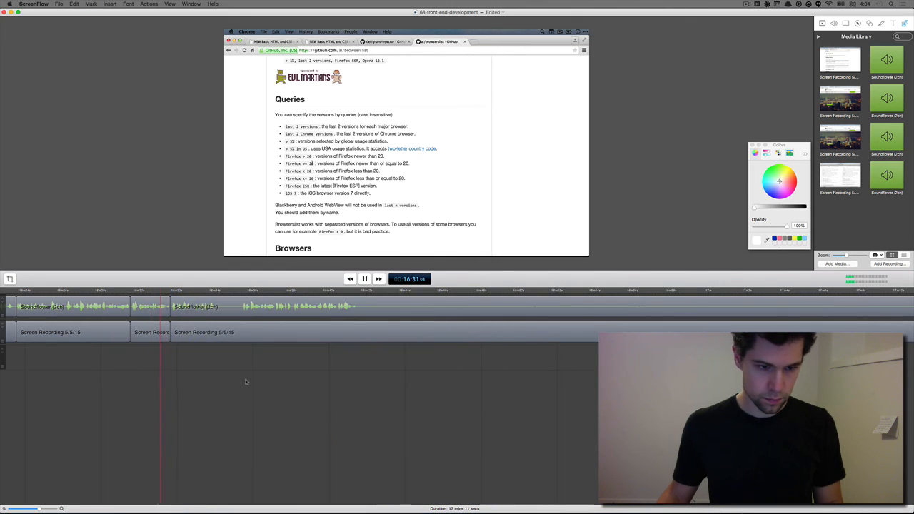
# - Ripple delete the short pause from about 16:34 to about 16:35
pyautogui.hscroll(-3, 245, 381)
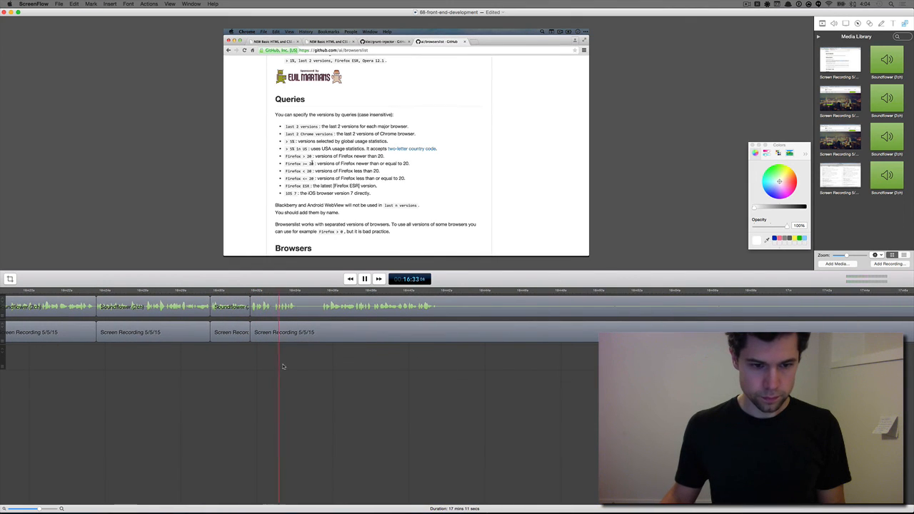
pyautogui.press('i')
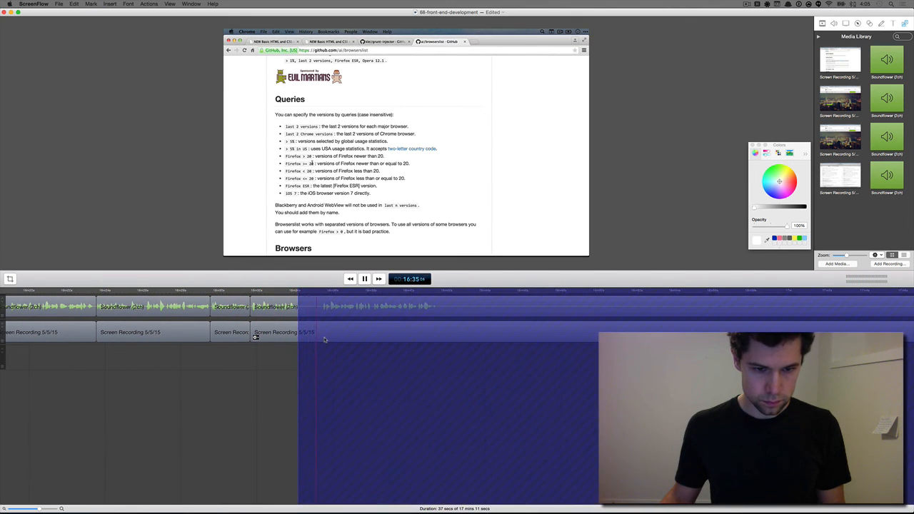
pyautogui.press('o')
pyautogui.press('super+BackSpace')
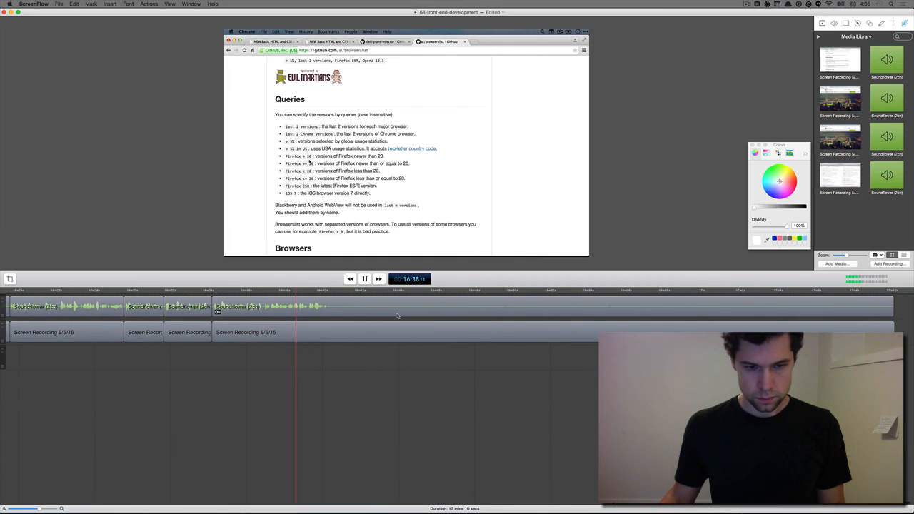
# - Delete the silent remainder of both tracks from about 16:40 to the end of the timeline
pyautogui.press('i')
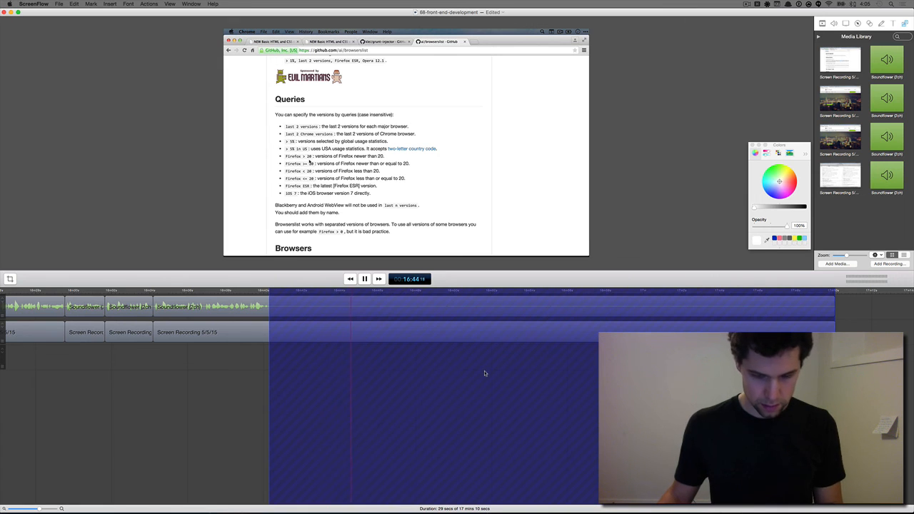
pyautogui.press('Delete')
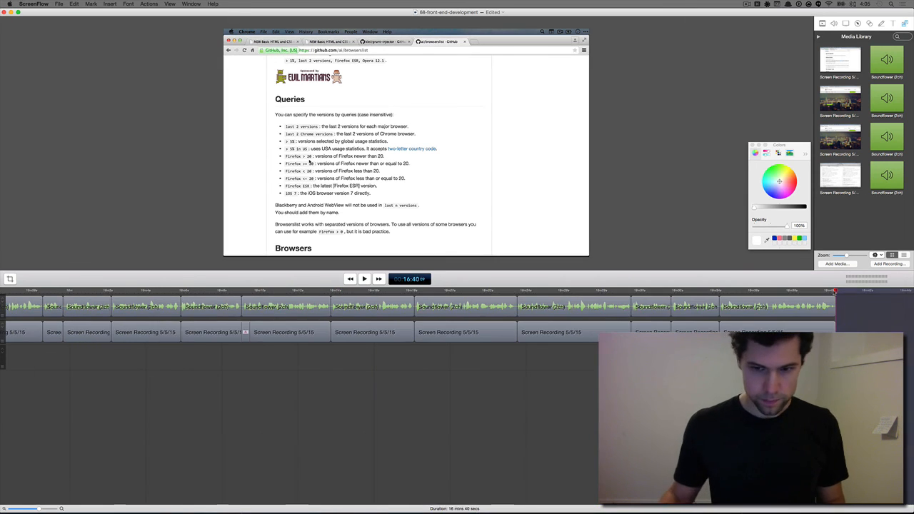